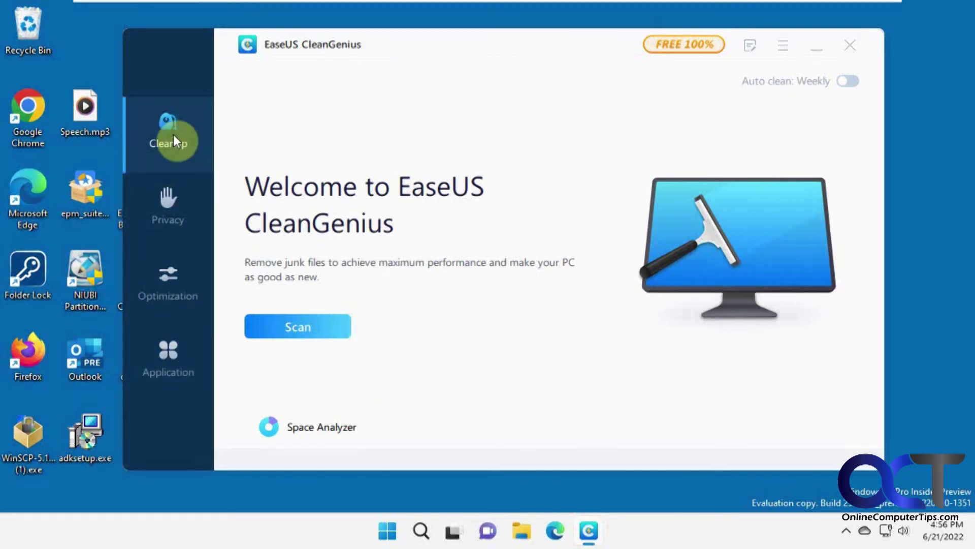
Run the junk scan, which finds 4.48GB to clean and 254 invalid registry entries.
left_click(302, 330)
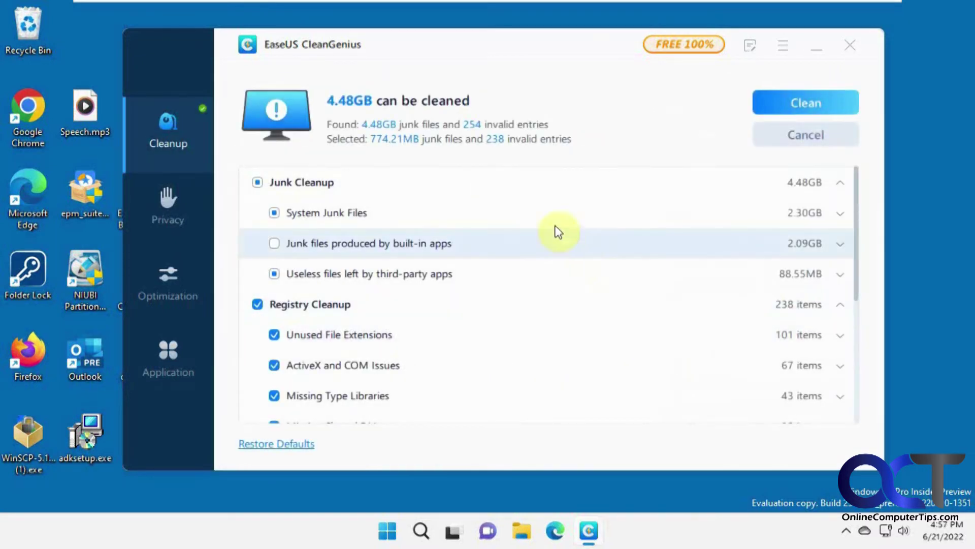
Inspect System Junk Files and the IE and Chrome plug-in entries in the scan results.
left_click(841, 213)
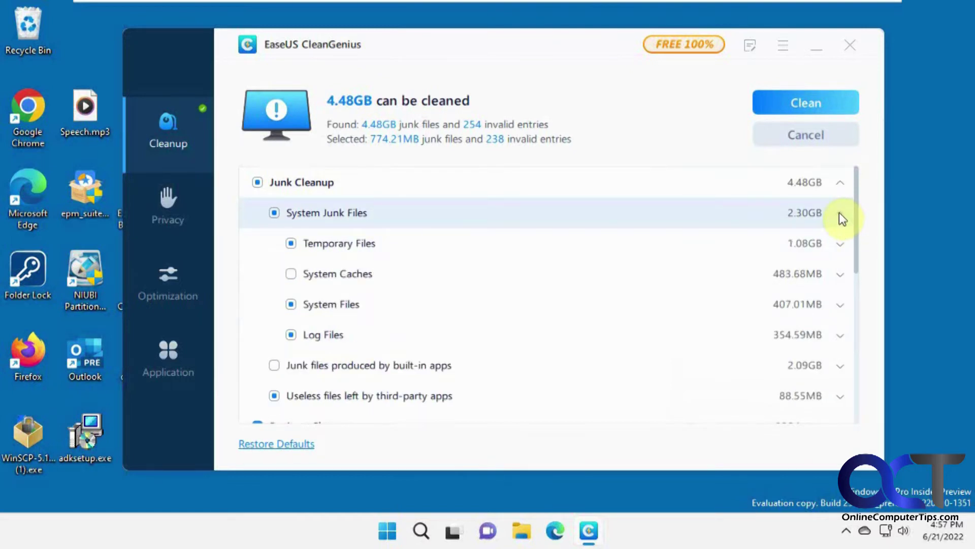
left_click(840, 214)
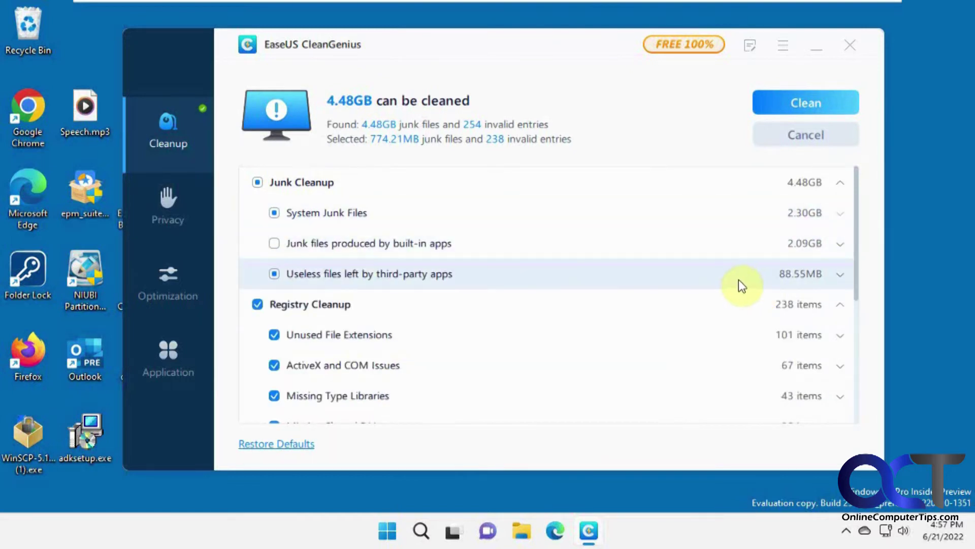
scroll(741, 282, "down", 1)
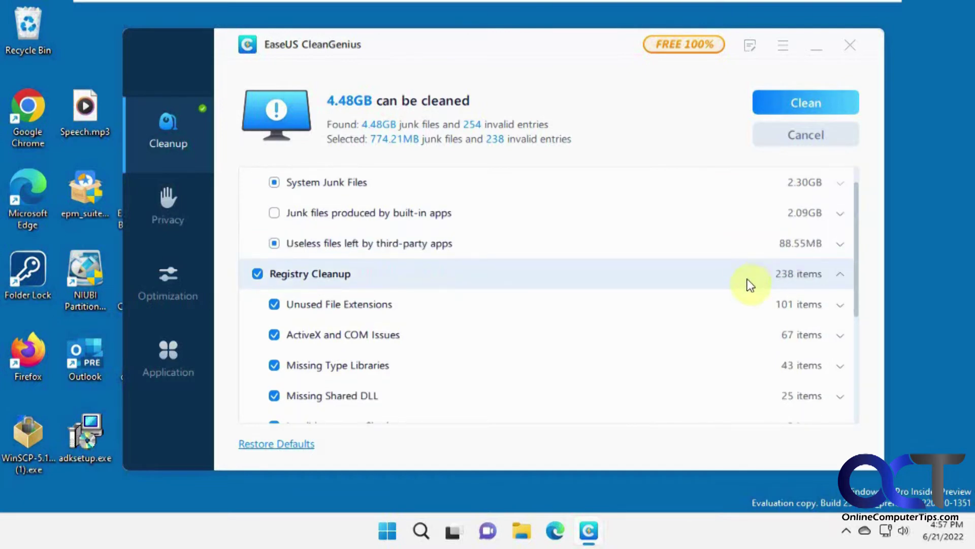
scroll(750, 285, "up", 1)
scroll(751, 285, "down", 8)
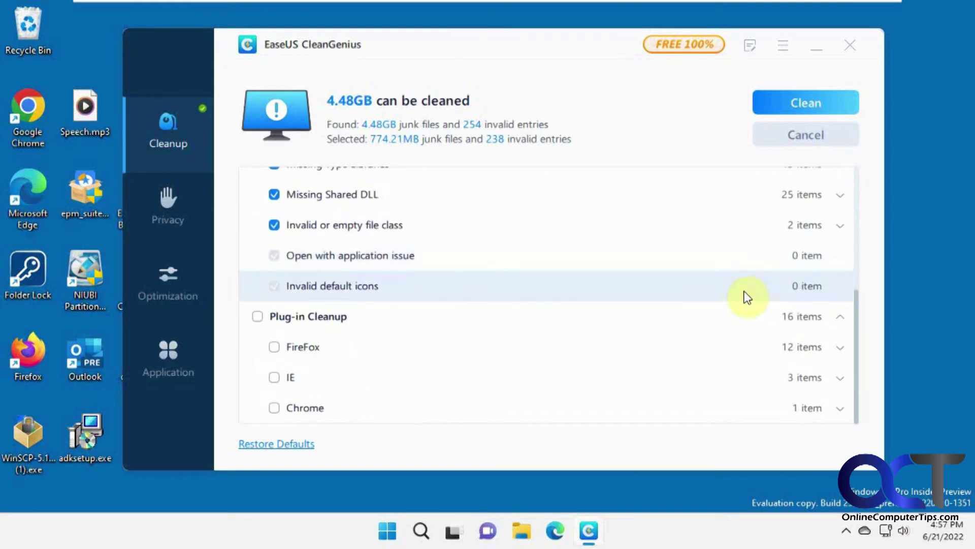
left_click(841, 378)
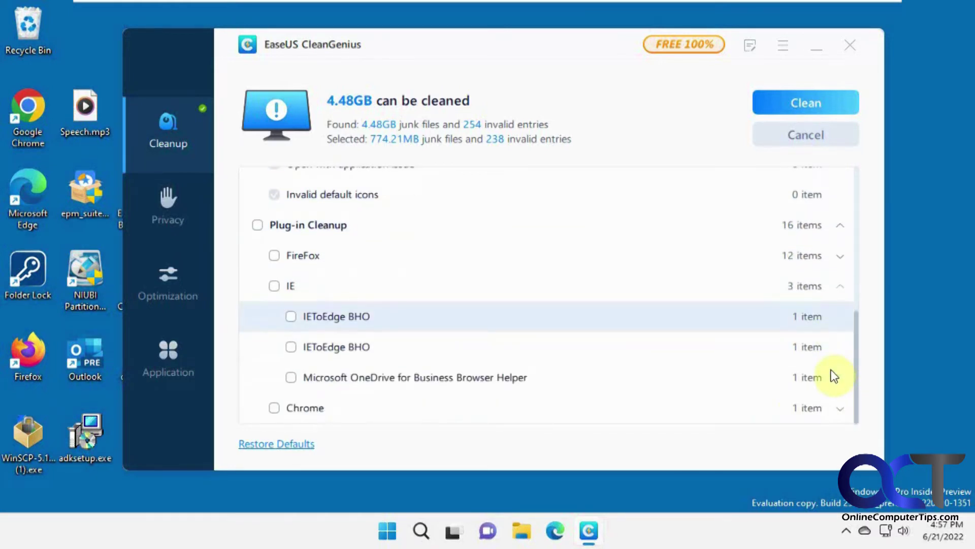
left_click(837, 397)
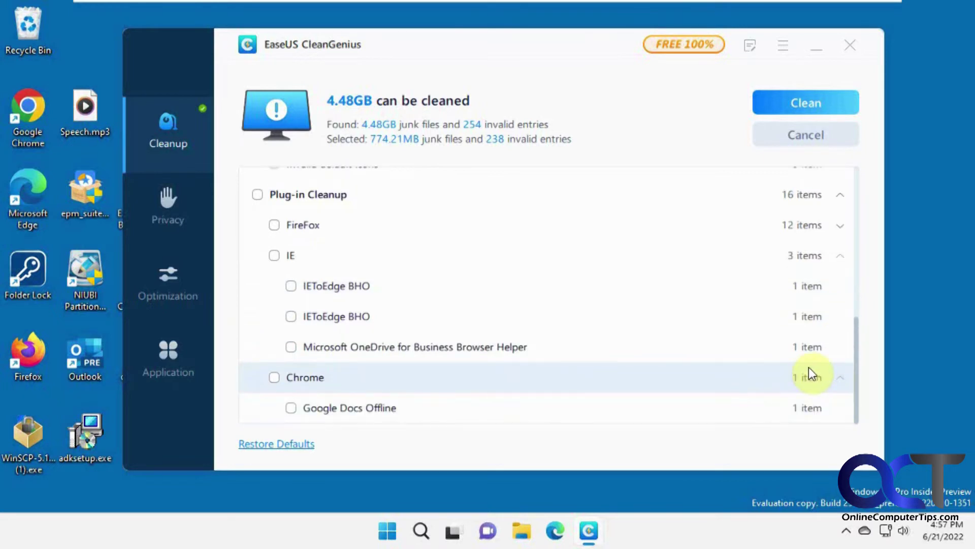
Clean the selected items, freeing 484.18MB, and open the CleanLog folder.
scroll(810, 375, "up", 3)
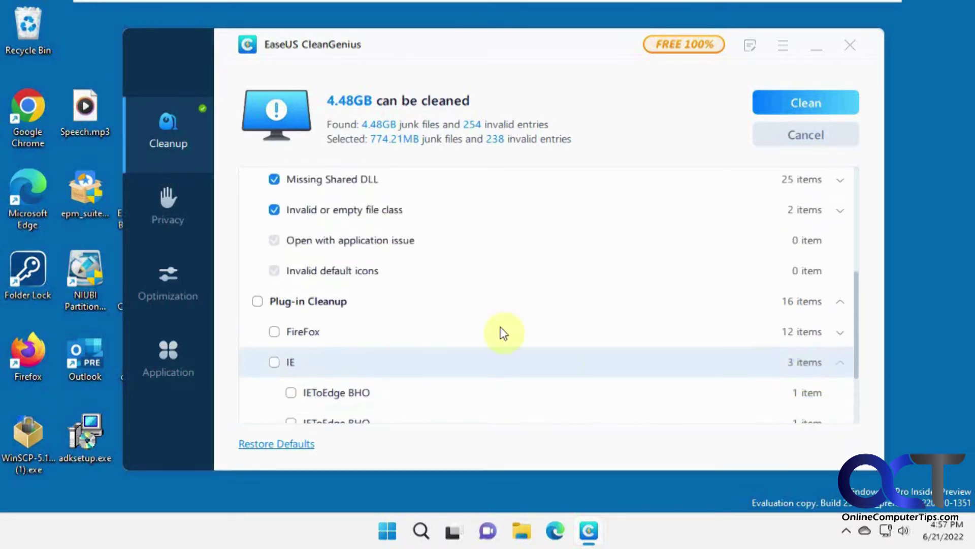
scroll(766, 327, "up", 3)
scroll(746, 348, "up", 3)
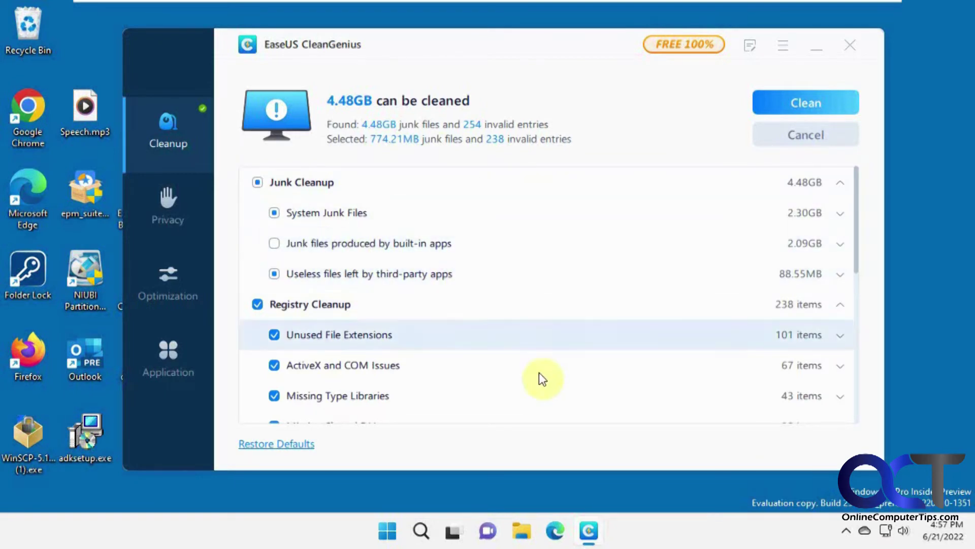
left_click(801, 107)
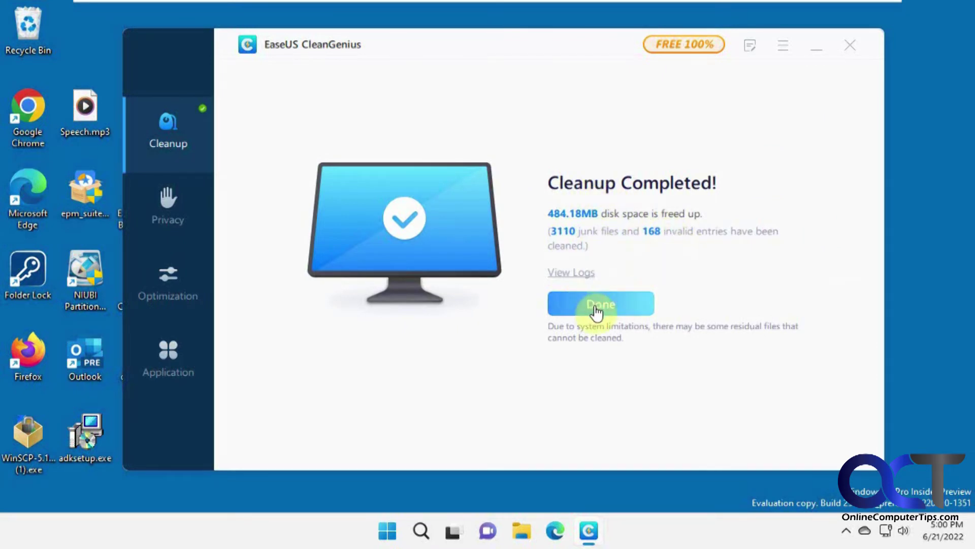
left_click(583, 274)
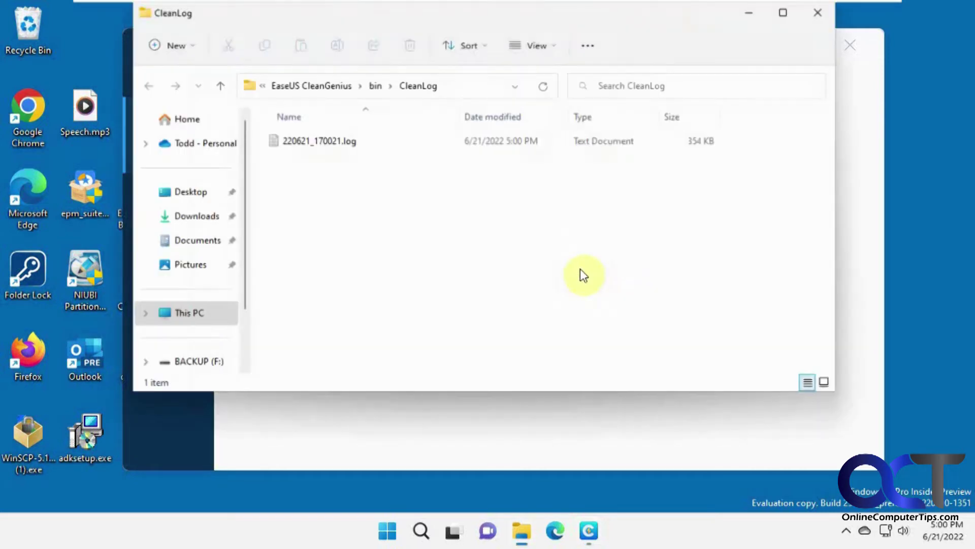
Read the cleanup log in Notepad, then close Notepad and the CleanLog folder.
double_click(323, 151)
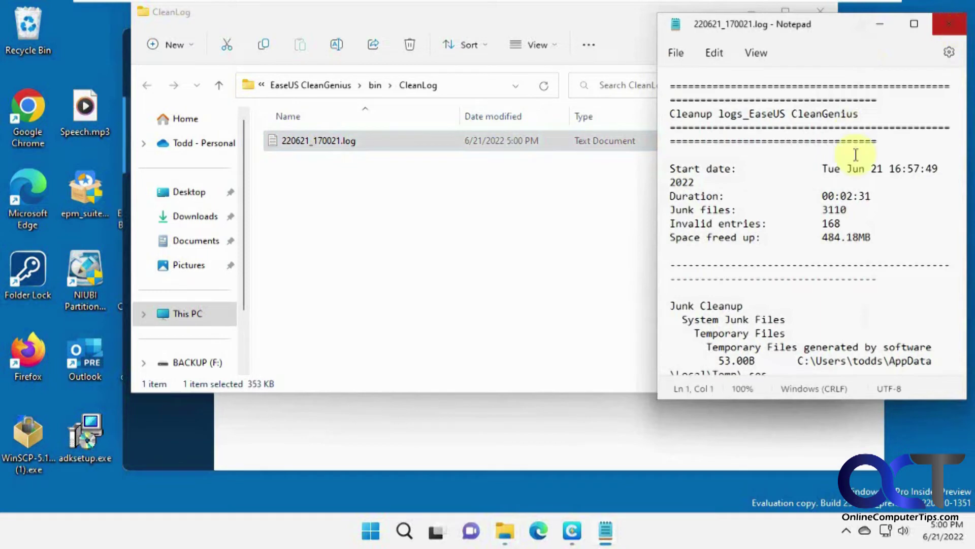
scroll(866, 150, "down", 10)
left_click(797, 10)
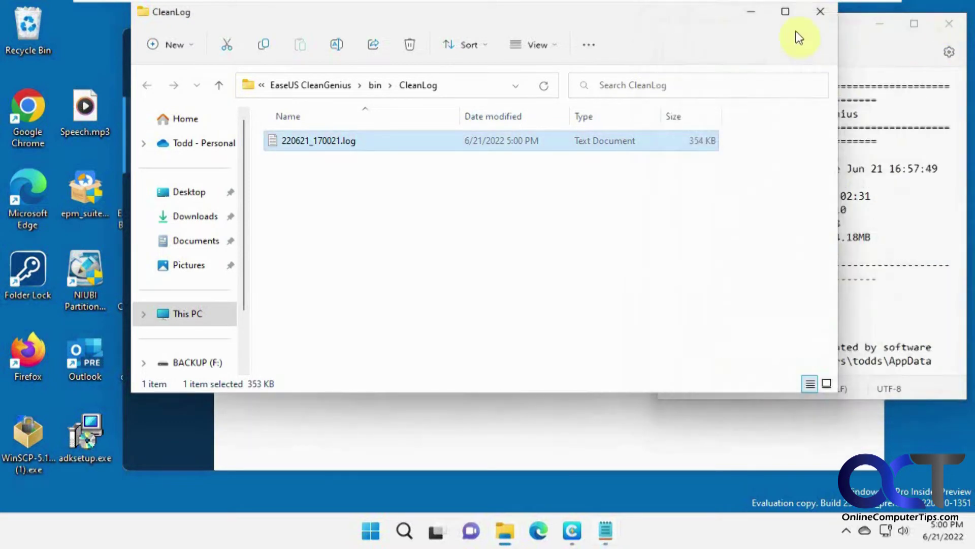
left_click(821, 11)
left_click(949, 23)
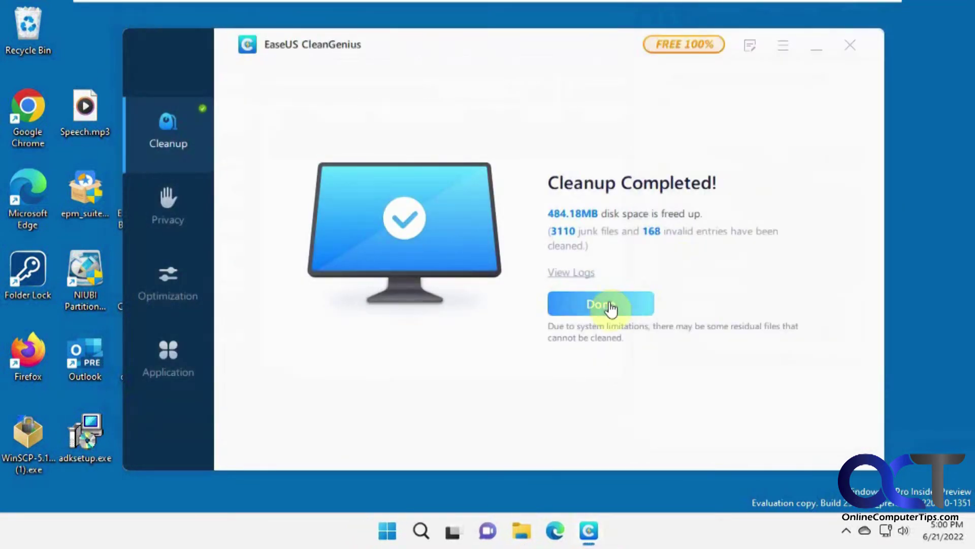
Leave the summary and run a Privacy scan, finding 1216 traces and 10545 cookies.
left_click(609, 307)
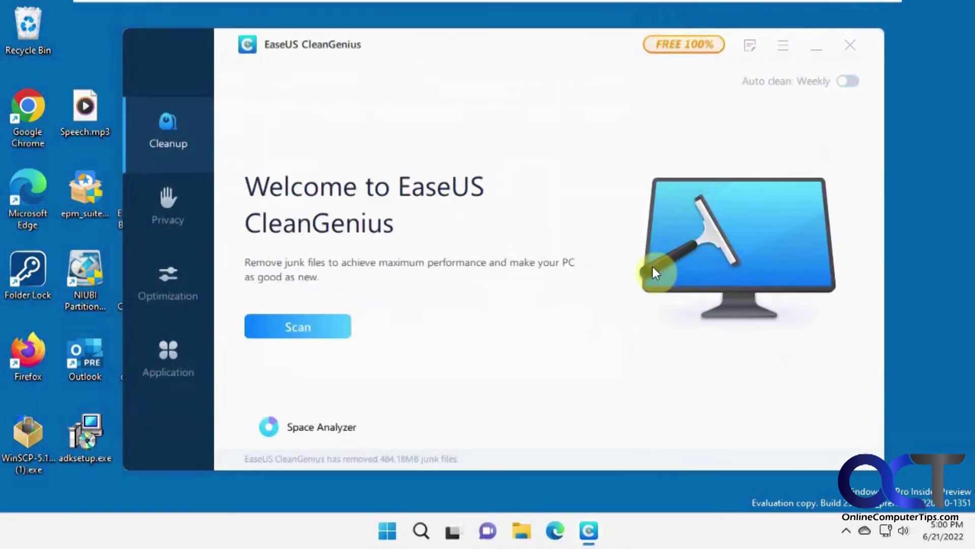
left_click(168, 211)
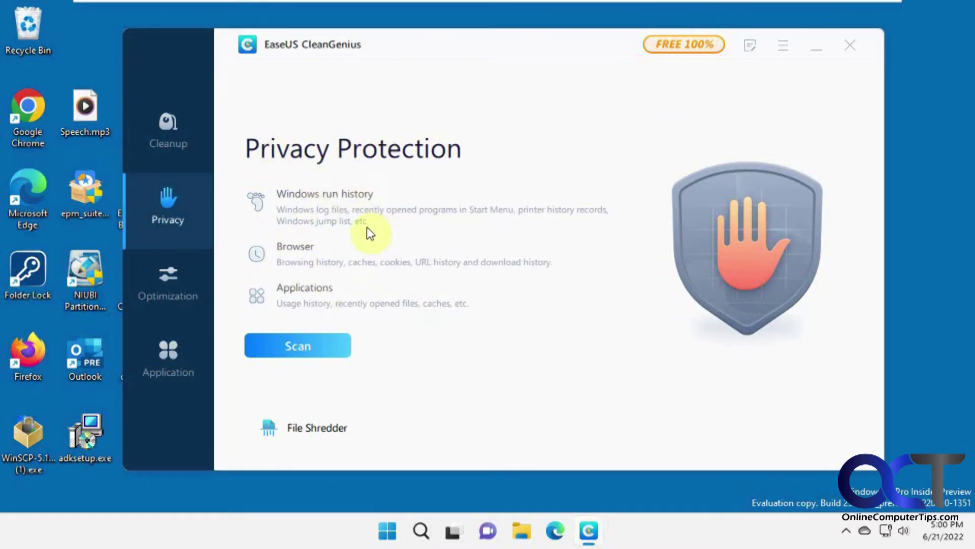
left_click(299, 347)
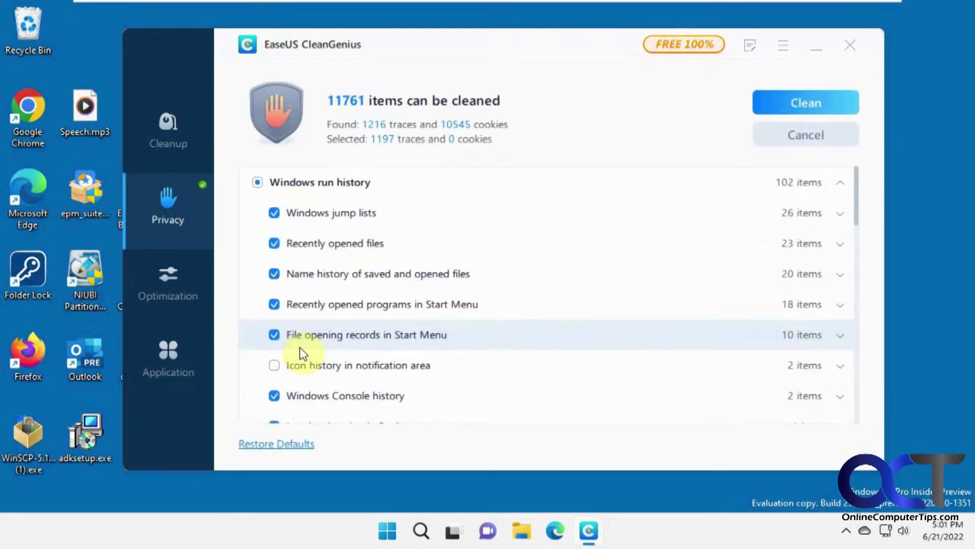
Check the Windows jump lists and Recently opened files entries, and scroll the privacy list.
left_click(839, 212)
left_click(840, 213)
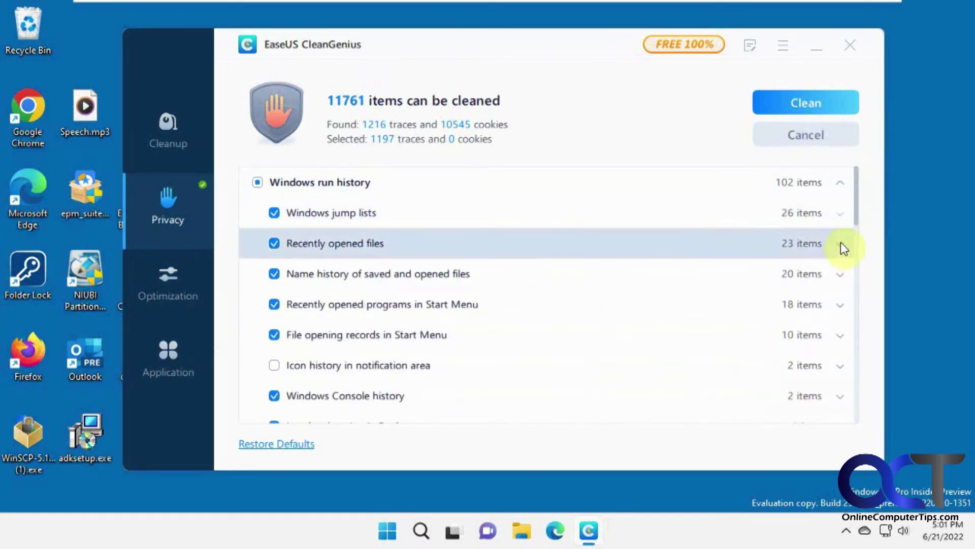
left_click(841, 244)
left_click(844, 246)
scroll(664, 318, "down", 1)
scroll(664, 317, "down", 3)
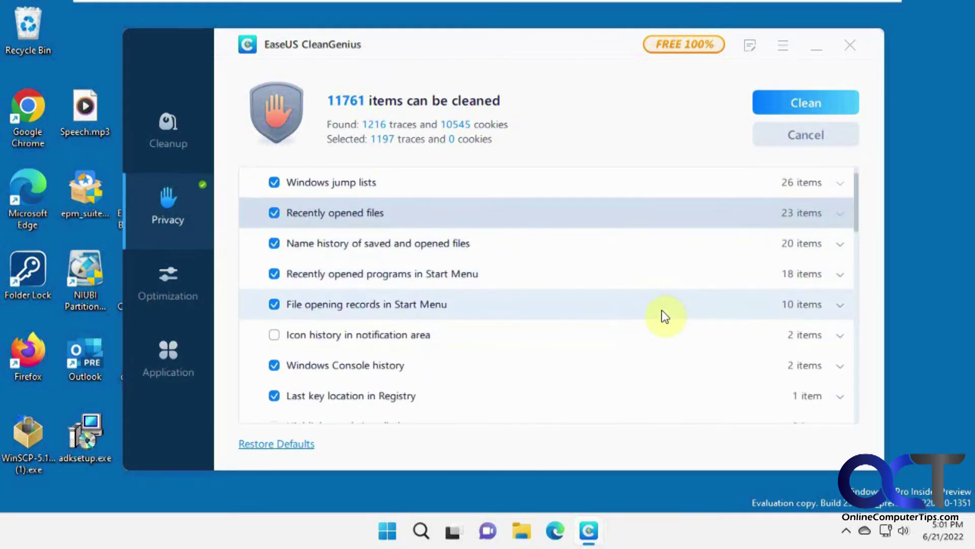
scroll(665, 317, "down", 5)
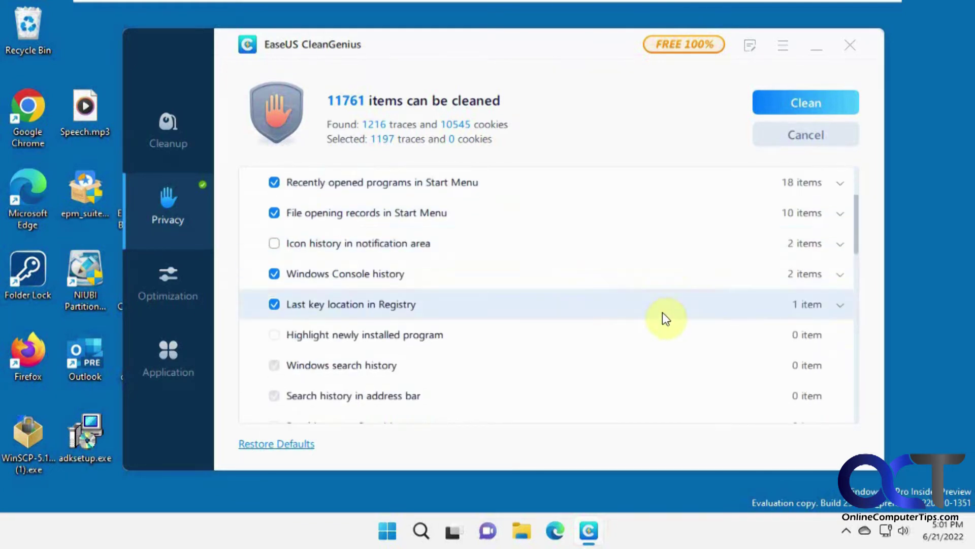
scroll(669, 324, "down", 8)
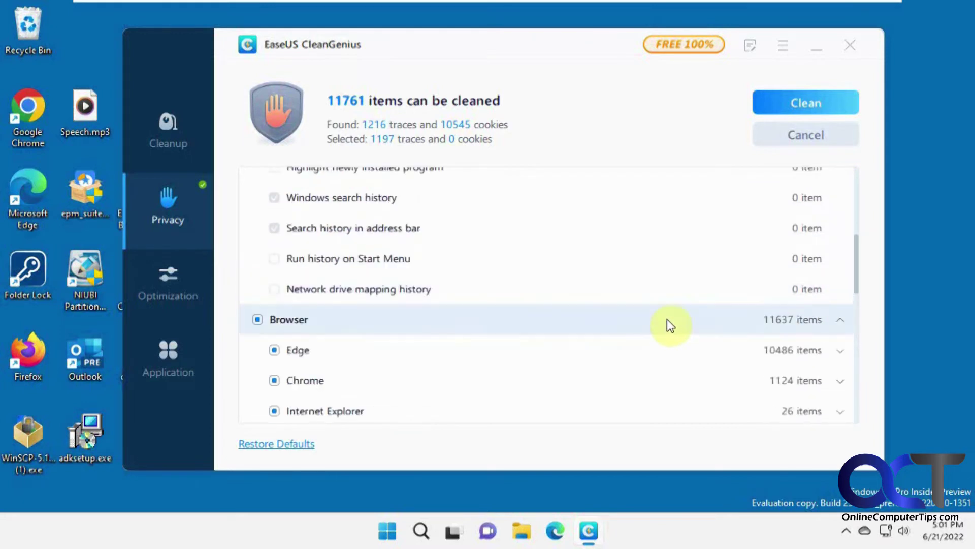
scroll(671, 329, "down", 7)
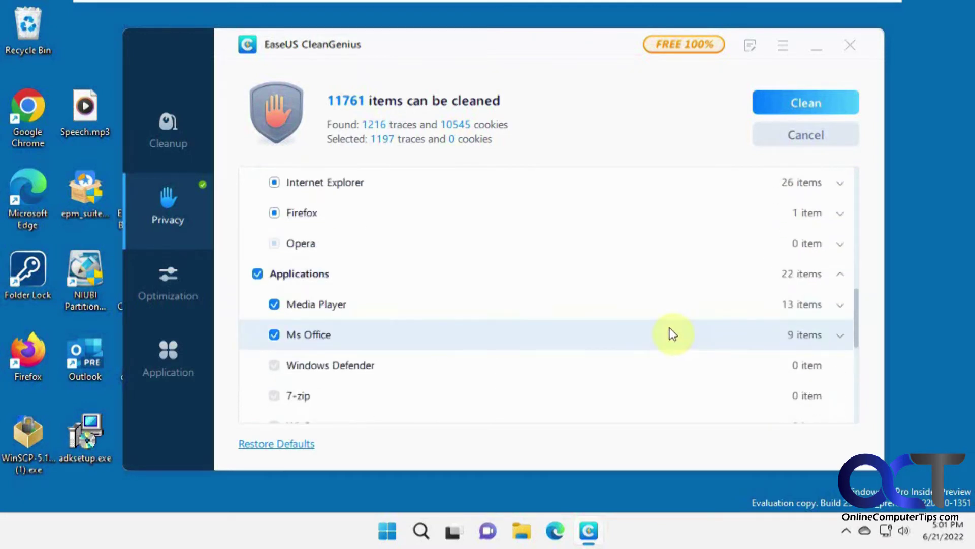
scroll(681, 343, "down", 5)
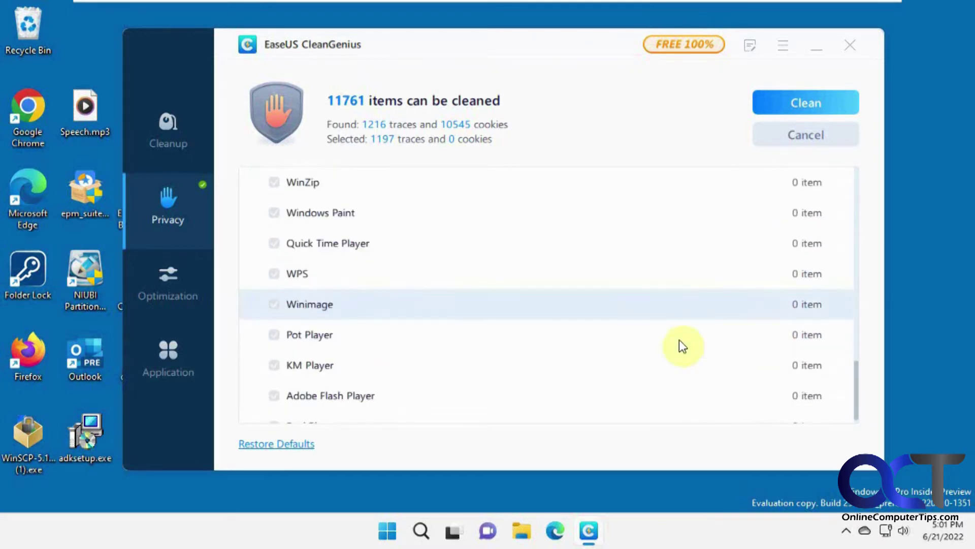
scroll(682, 345, "up", 7)
scroll(682, 343, "up", 15)
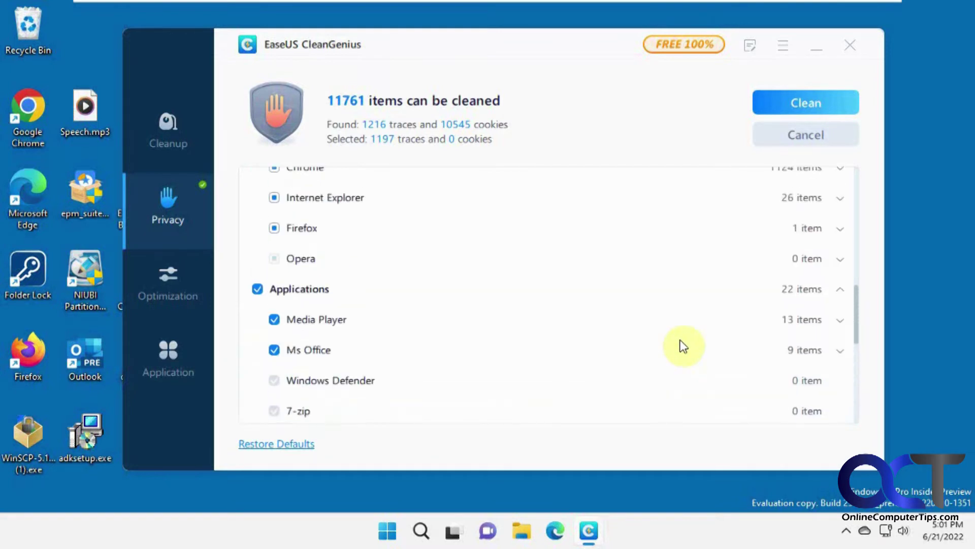
scroll(585, 284, "up", 3)
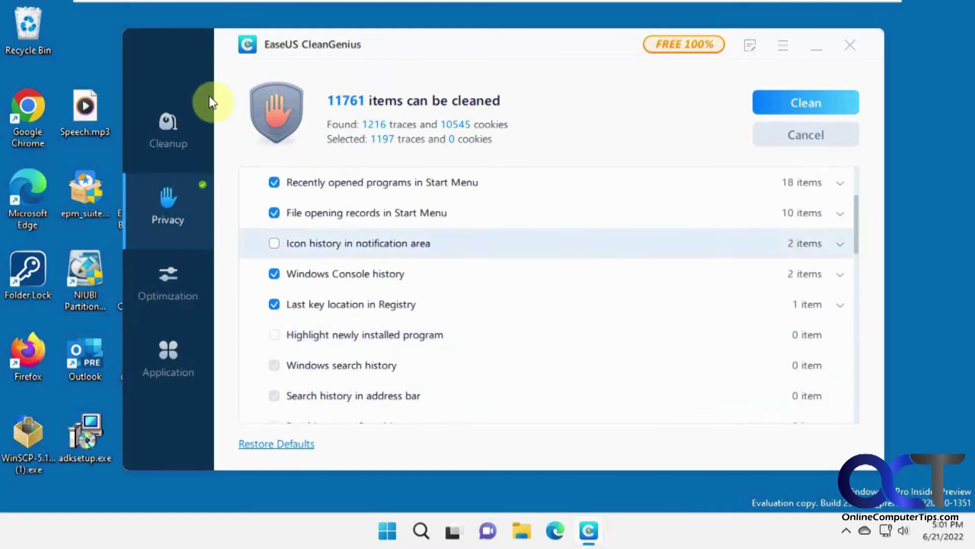
scroll(559, 322, "up", 4)
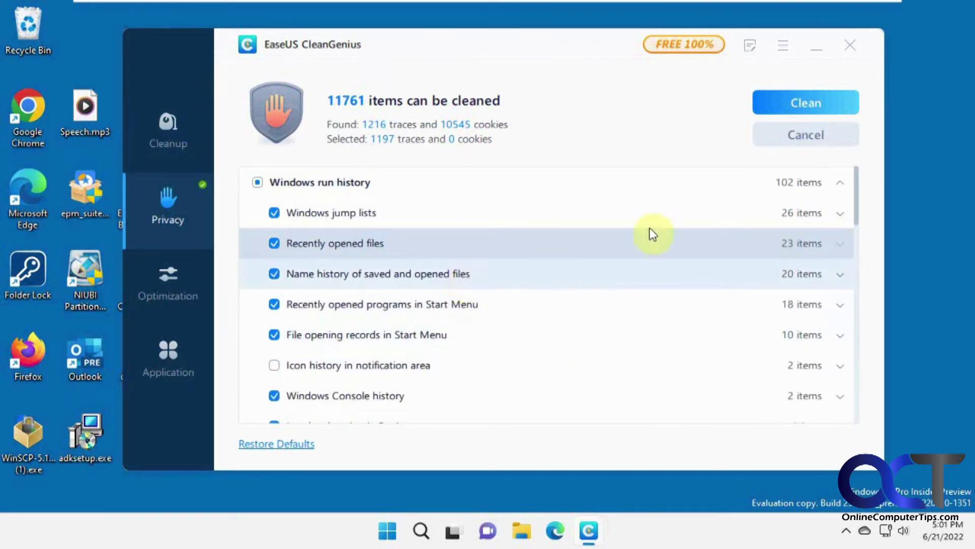
Clean the selected privacy traces, removing 1179, then open the File Shredder.
left_click(801, 108)
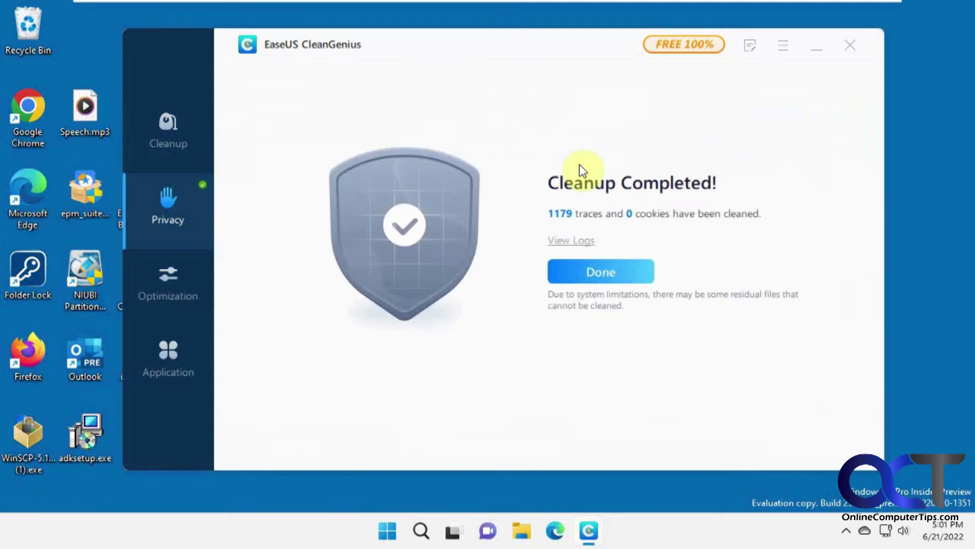
left_click(599, 270)
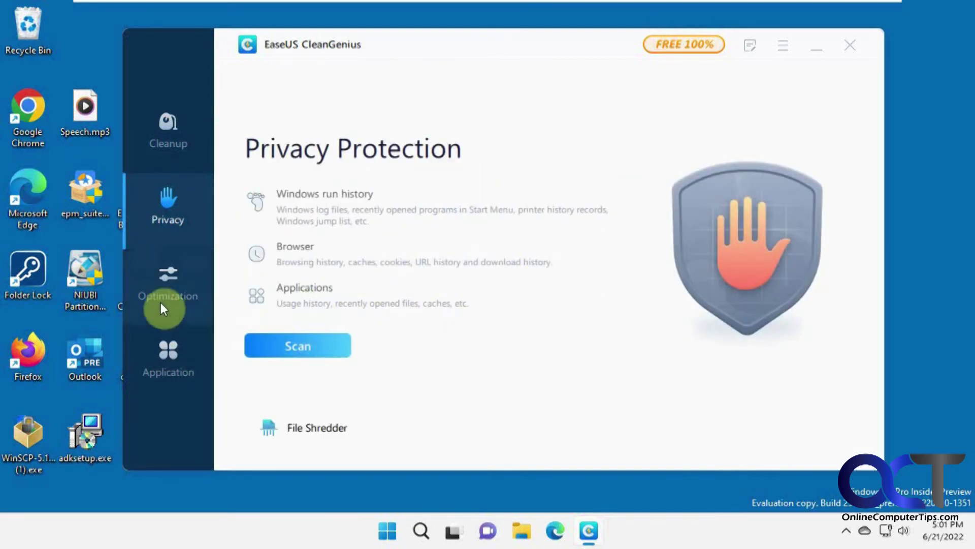
left_click(312, 431)
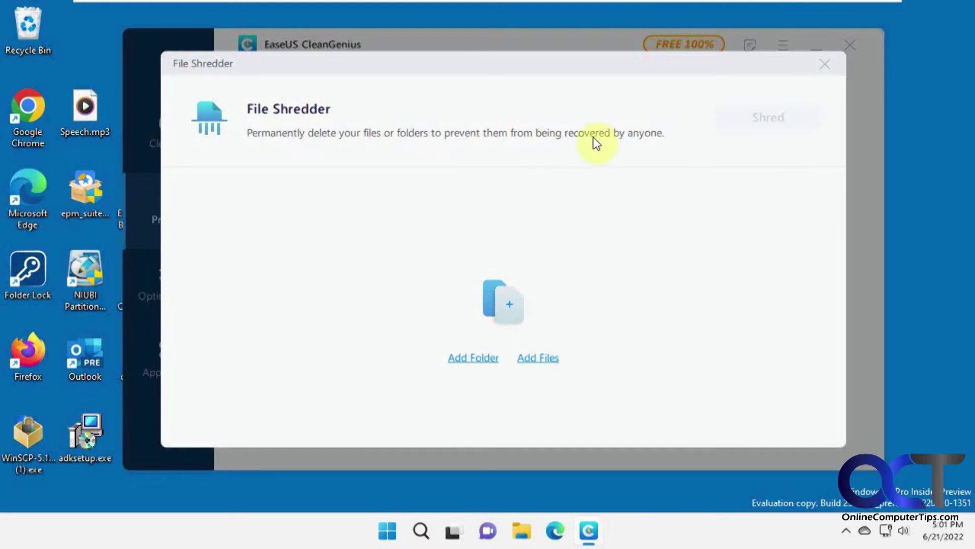
Close the File Shredder and switch to the System Optimization page.
left_click(824, 64)
left_click(167, 279)
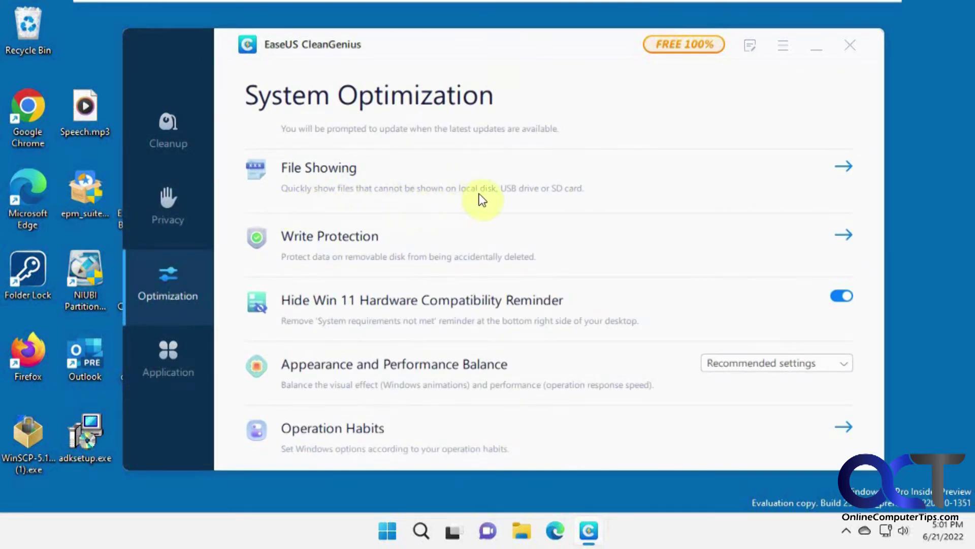
Run File Showing on BACKUP(F:), view the revealed files, then close the folder and tool.
left_click(843, 165)
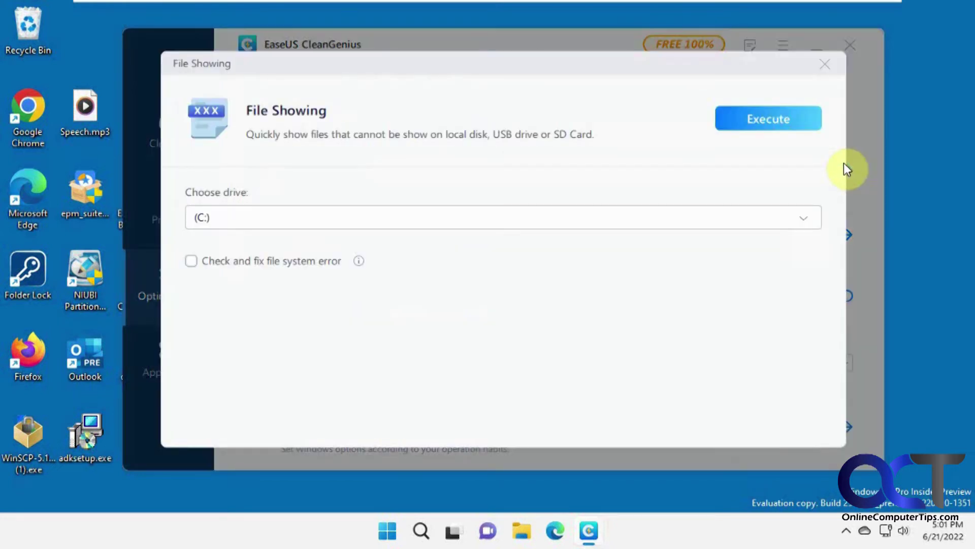
left_click(398, 215)
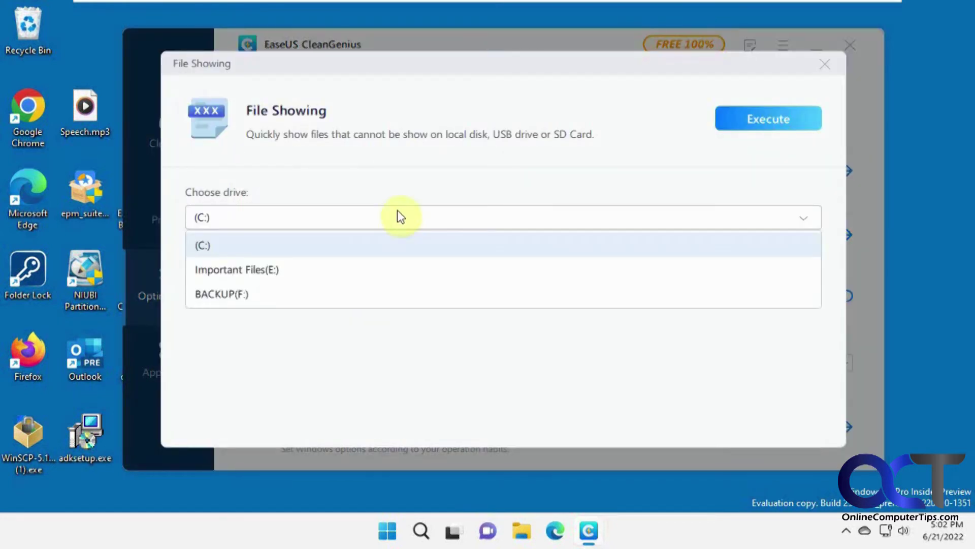
left_click(278, 295)
left_click(755, 119)
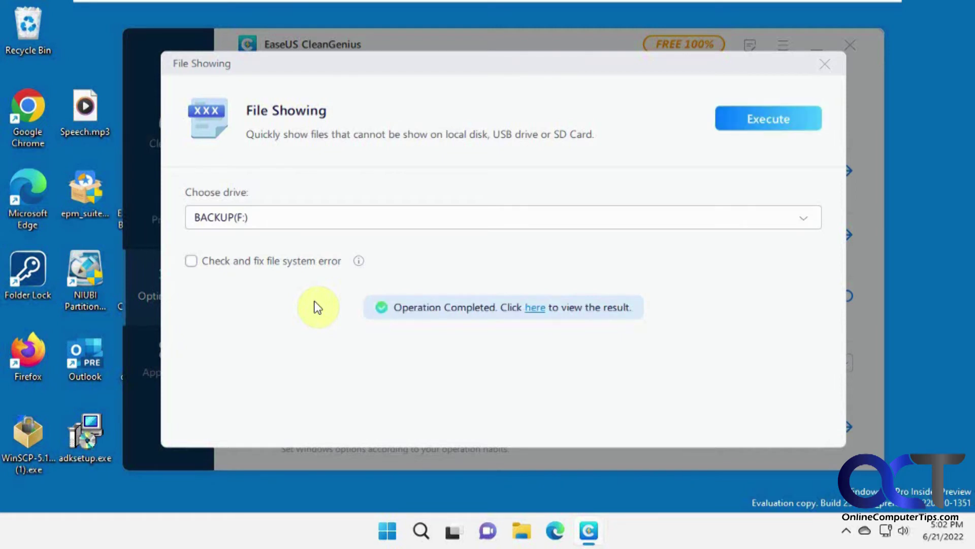
left_click(535, 308)
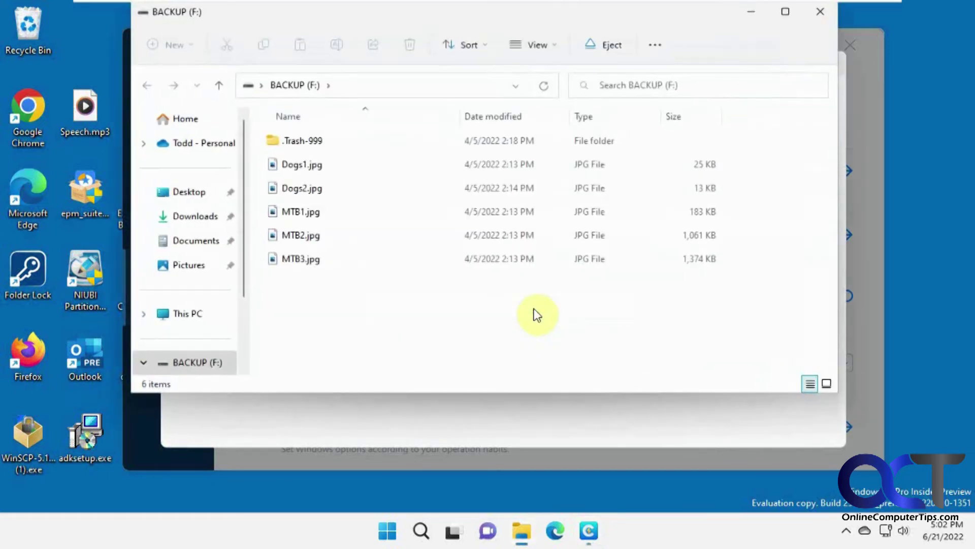
left_click(820, 19)
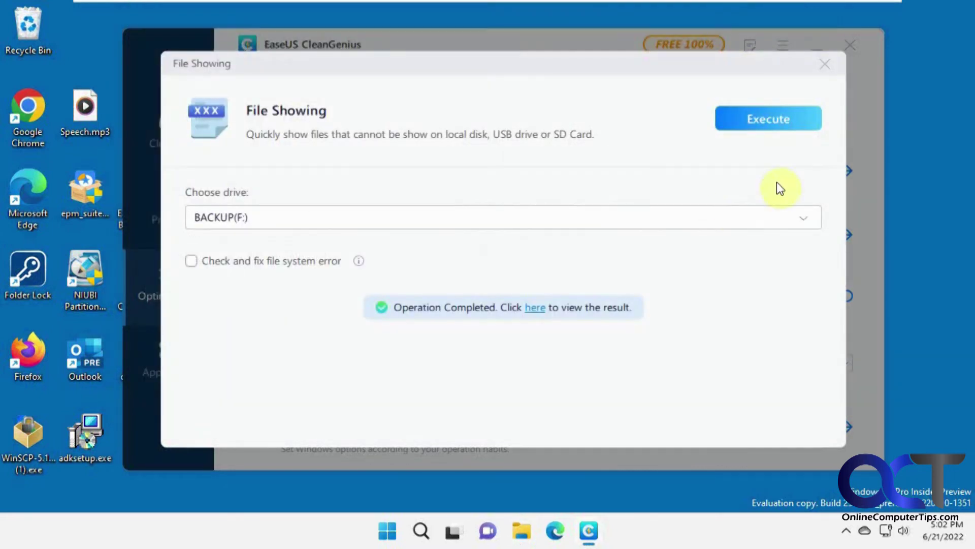
left_click(831, 68)
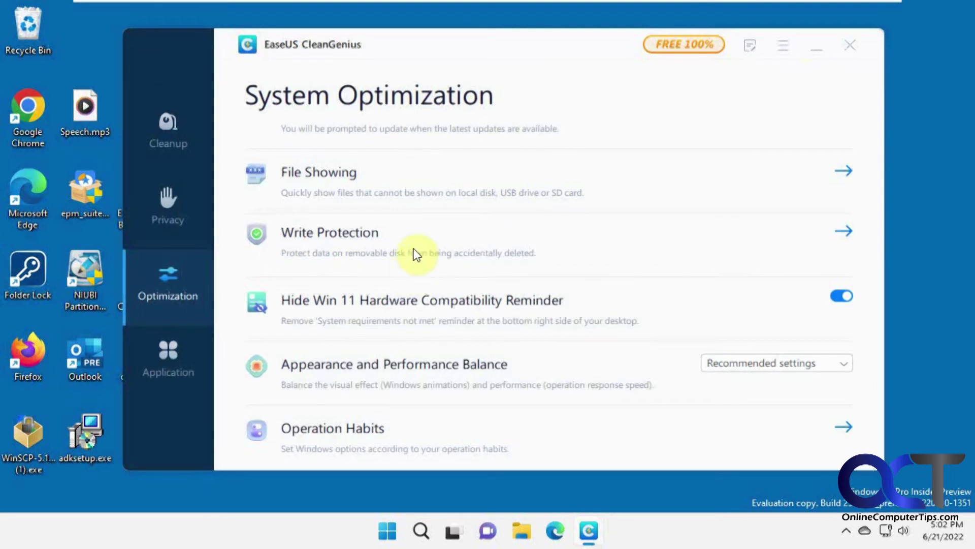
Open Write Protection and inspect MTB3.jpg on BACKUP (F:) in File Explorer.
left_click(732, 239)
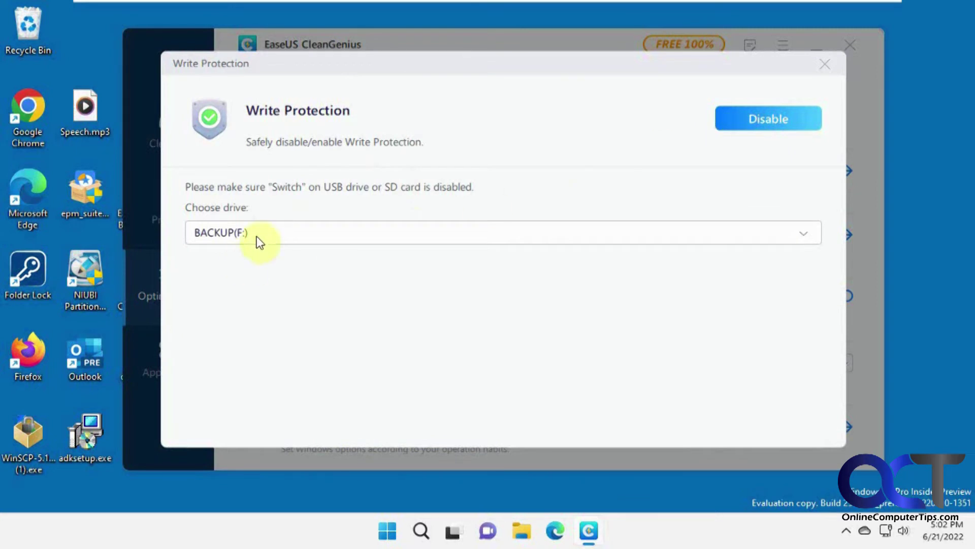
left_click(523, 530)
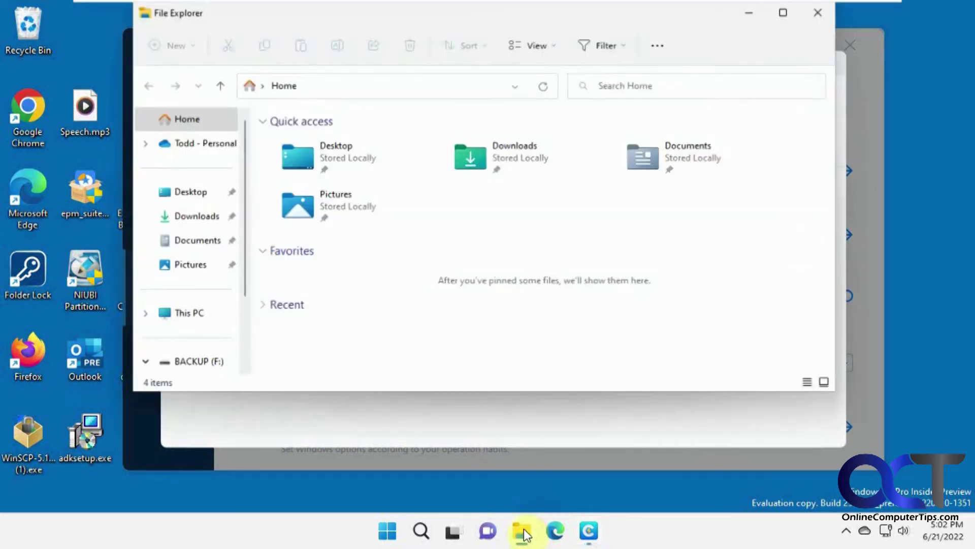
left_click(197, 364)
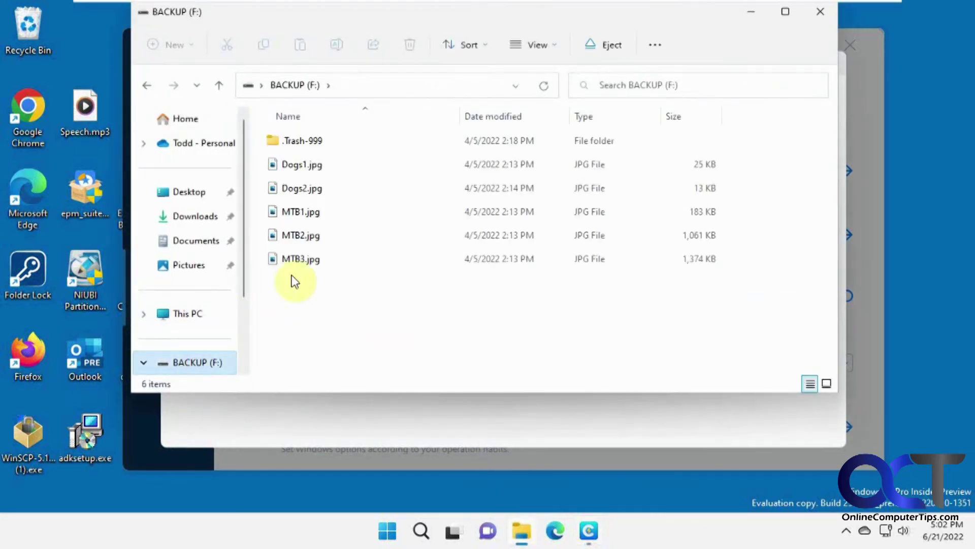
left_click(296, 259)
right_click(297, 262)
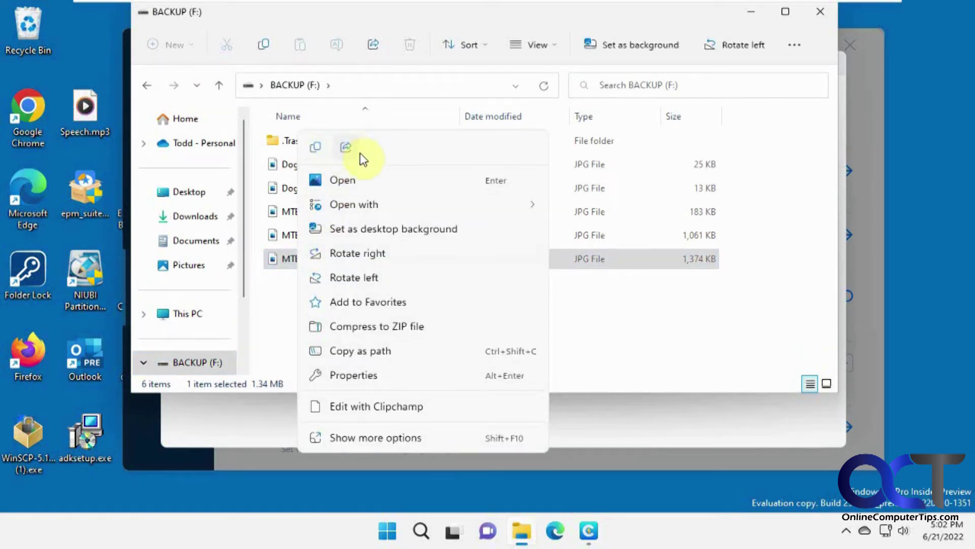
left_click(292, 263)
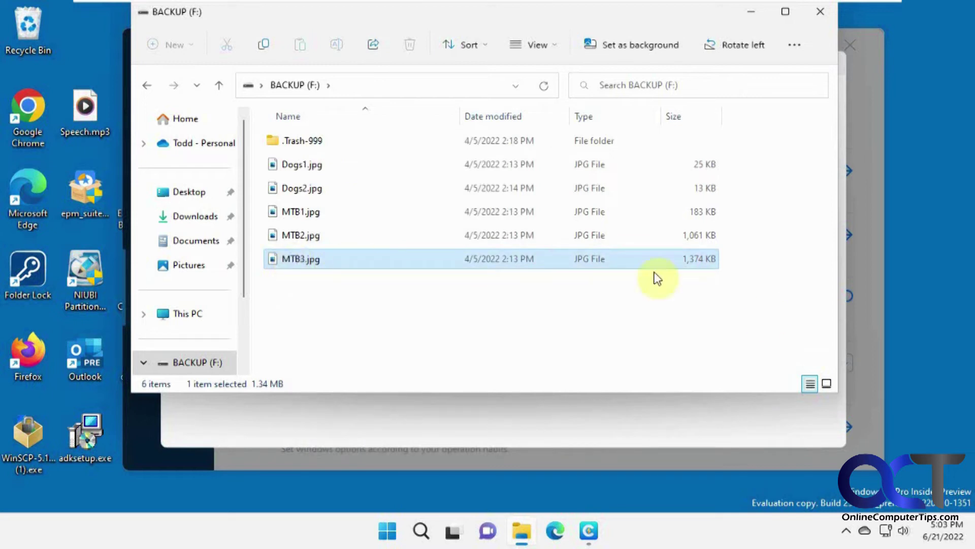
left_click(727, 404)
Turn off write protection on BACKUP(F:), recheck MTB3.jpg, and close the dialog.
left_click(774, 132)
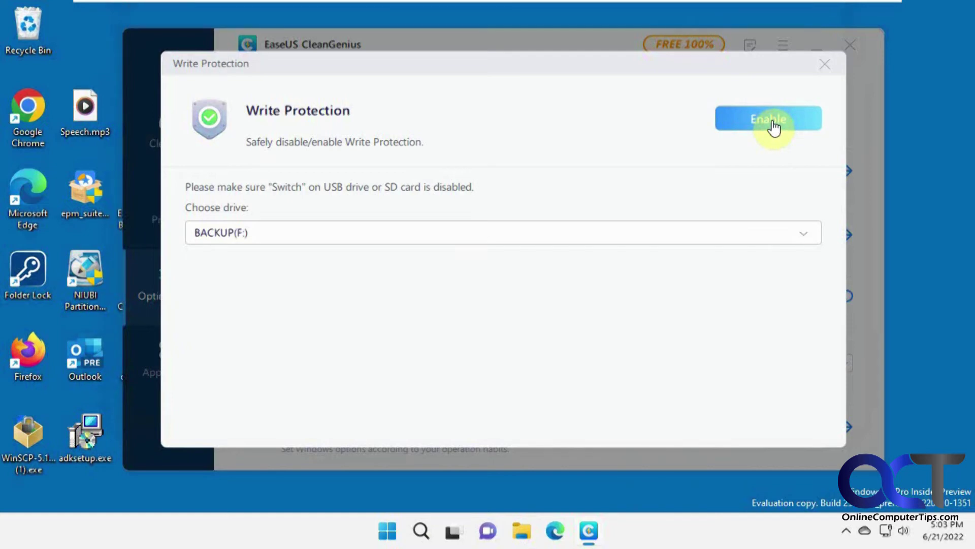
left_click(518, 537)
left_click(508, 526)
left_click(522, 531)
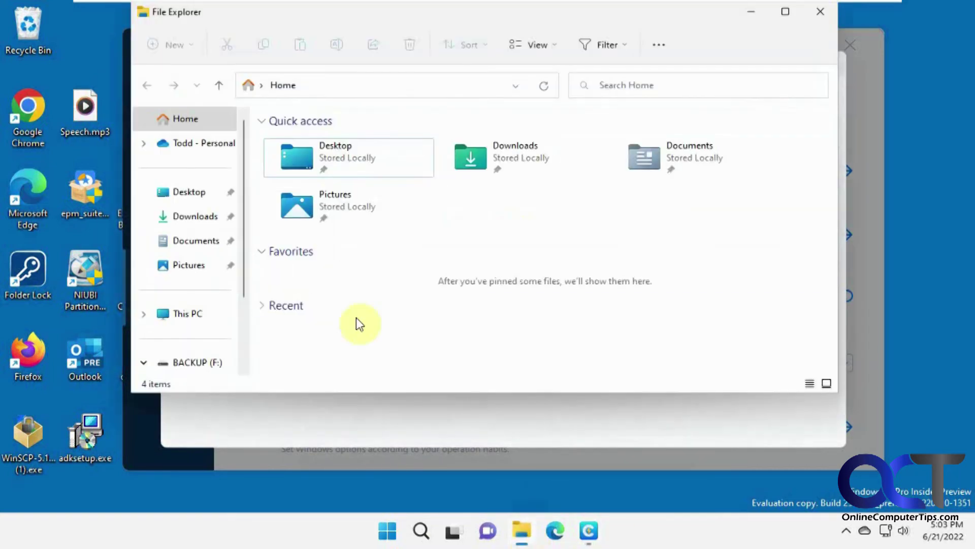
left_click(196, 362)
left_click(299, 265)
right_click(298, 265)
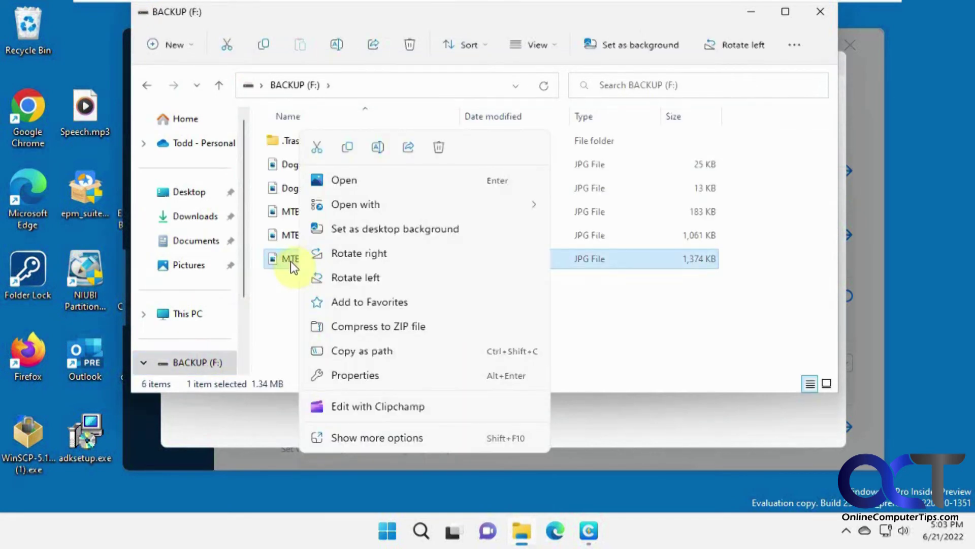
left_click(787, 133)
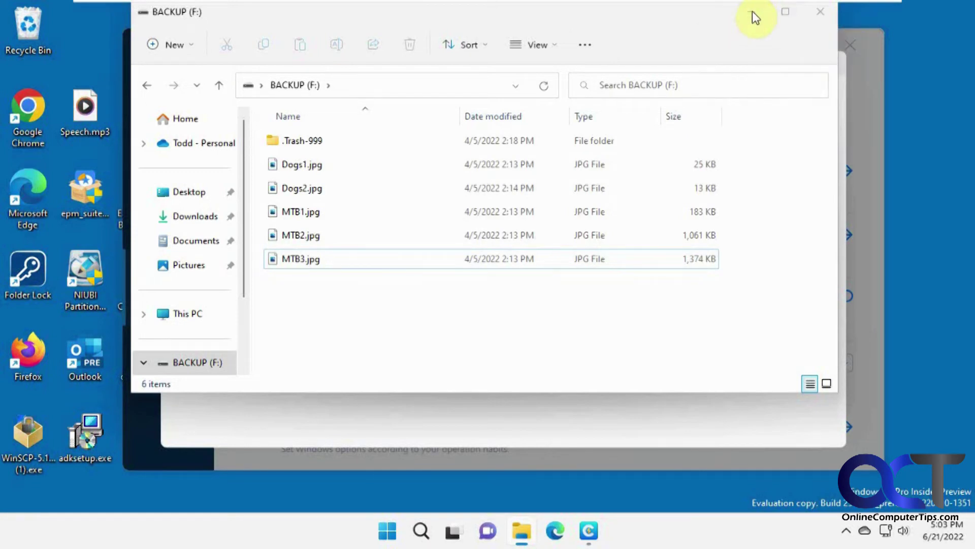
left_click(750, 11)
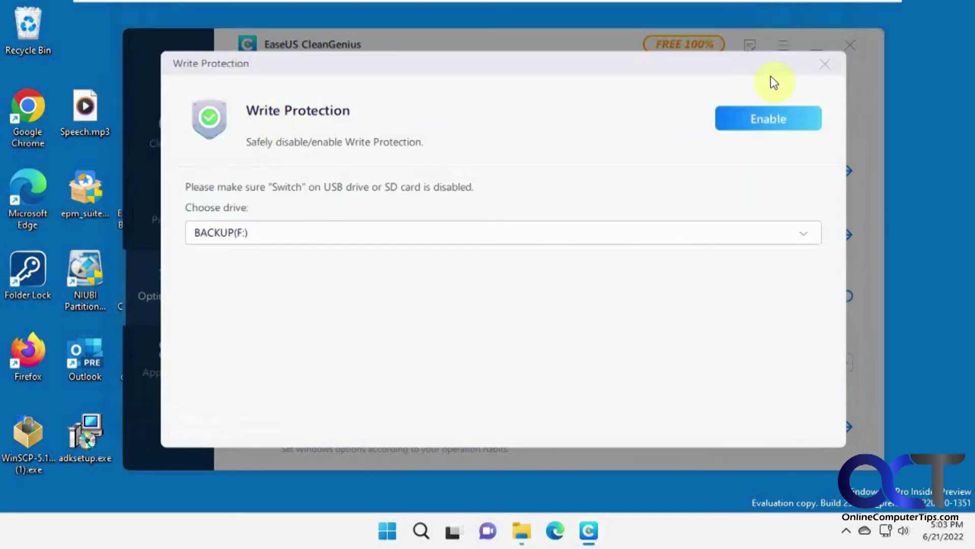
left_click(823, 65)
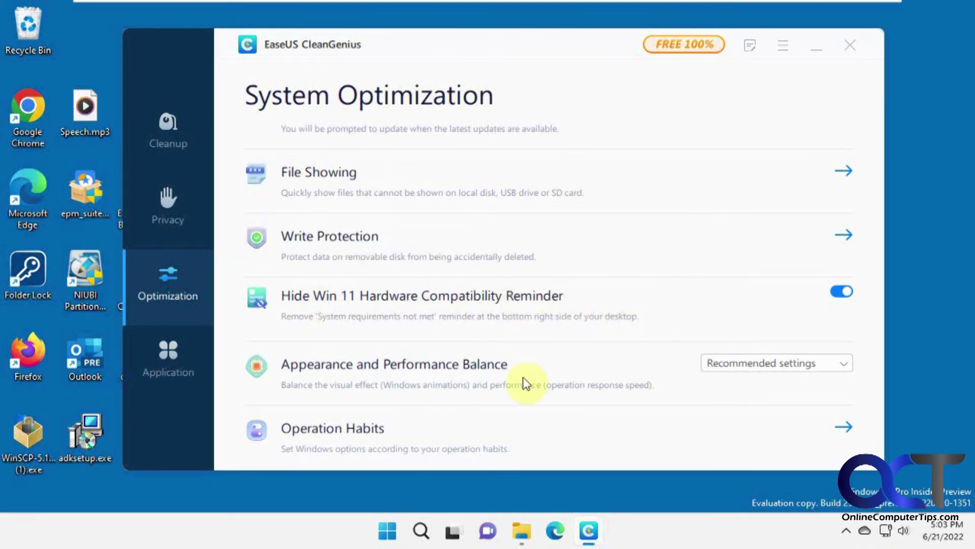
Keep the Recommended appearance setting, then open the Operation Habits settings.
left_click(730, 362)
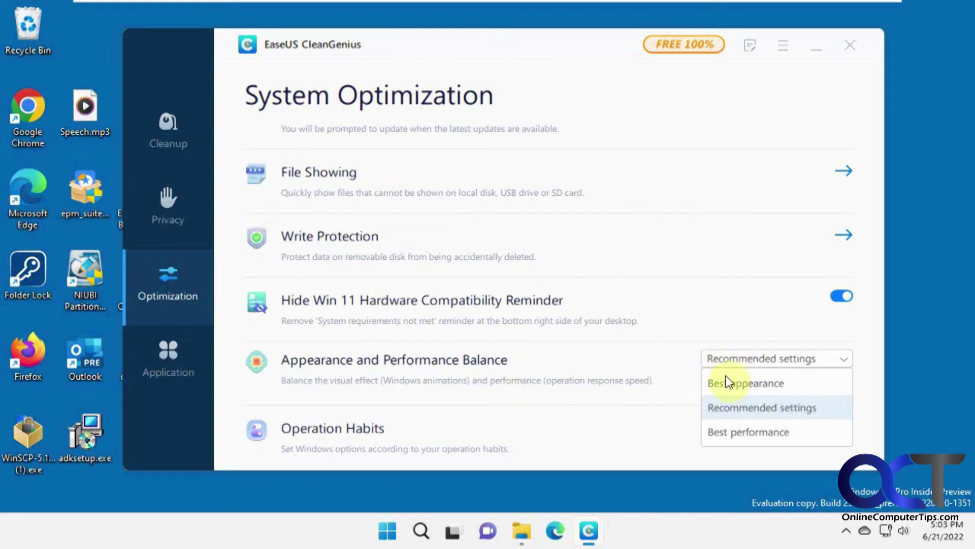
left_click(671, 383)
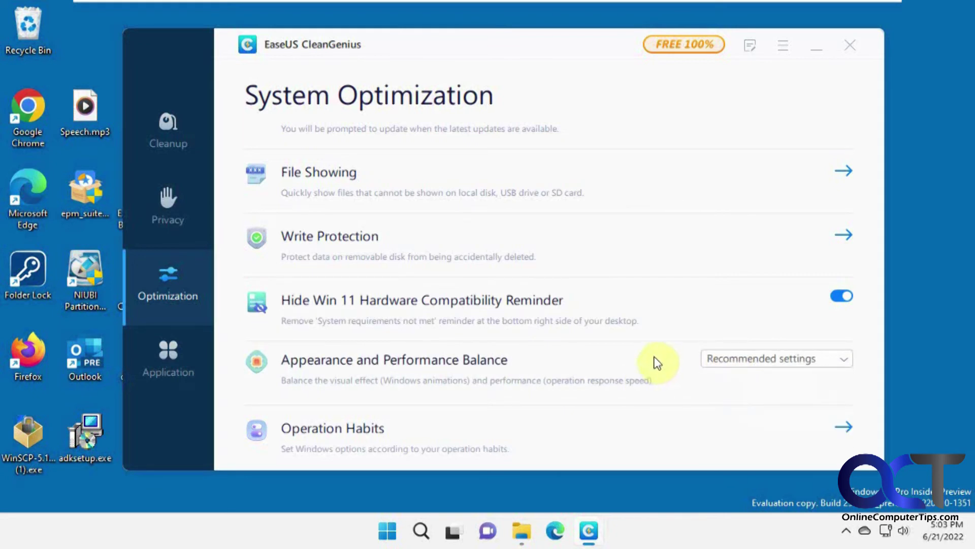
left_click(552, 449)
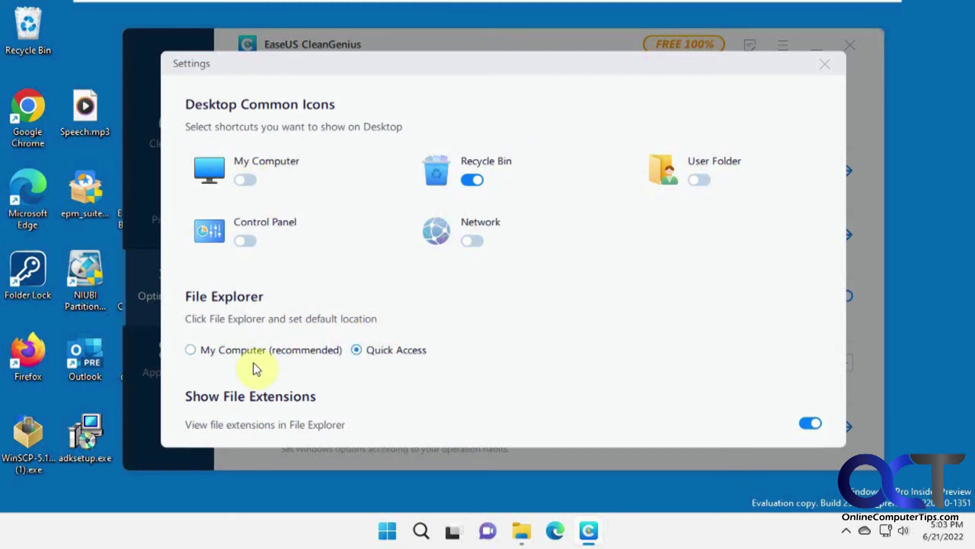
Confirm File Explorer opens on Quick Access, then close the Operation Habits settings.
right_click(528, 515)
left_click(528, 534)
left_click(528, 534)
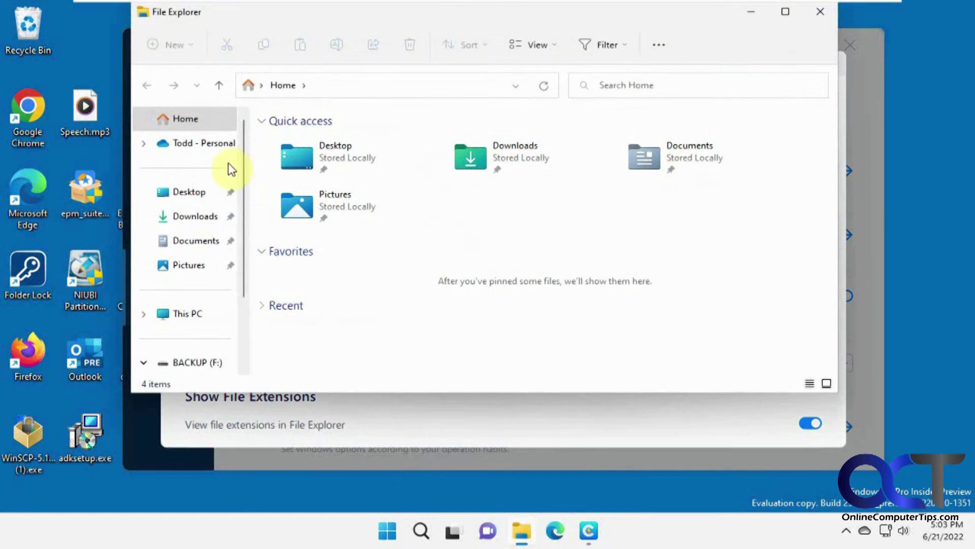
left_click(747, 12)
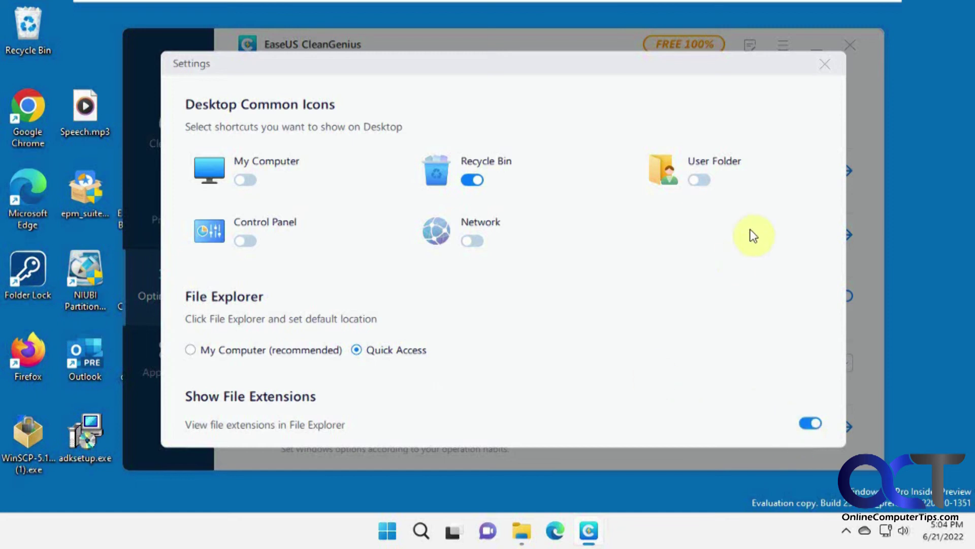
left_click(825, 64)
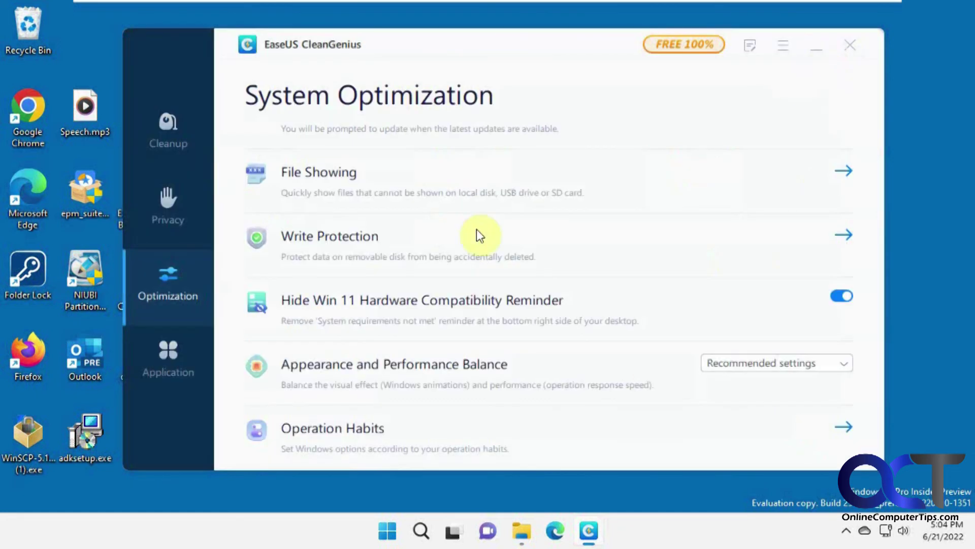
Show the Application page and browse the 17 installed programs totalling 25.69 GB.
left_click(174, 361)
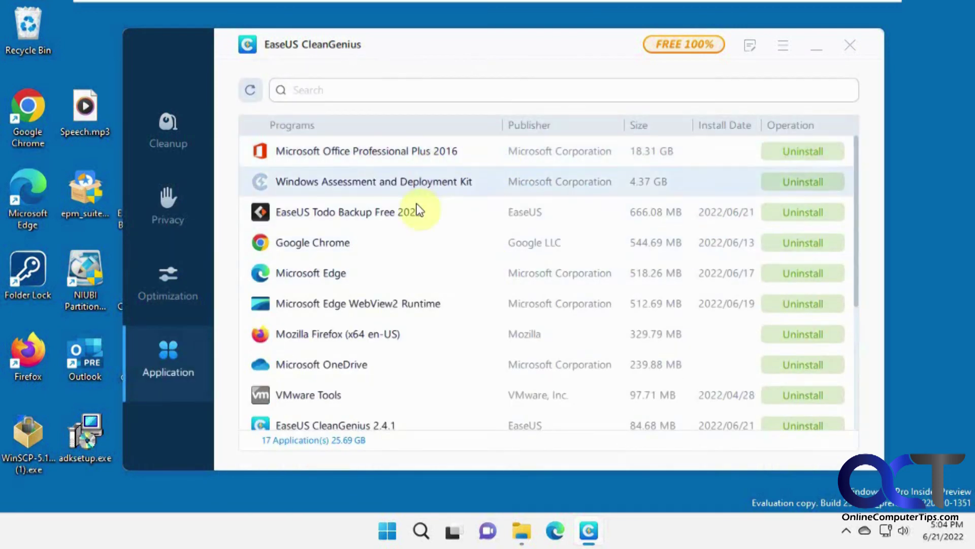
scroll(431, 302, "down", 1)
scroll(431, 303, "down", 6)
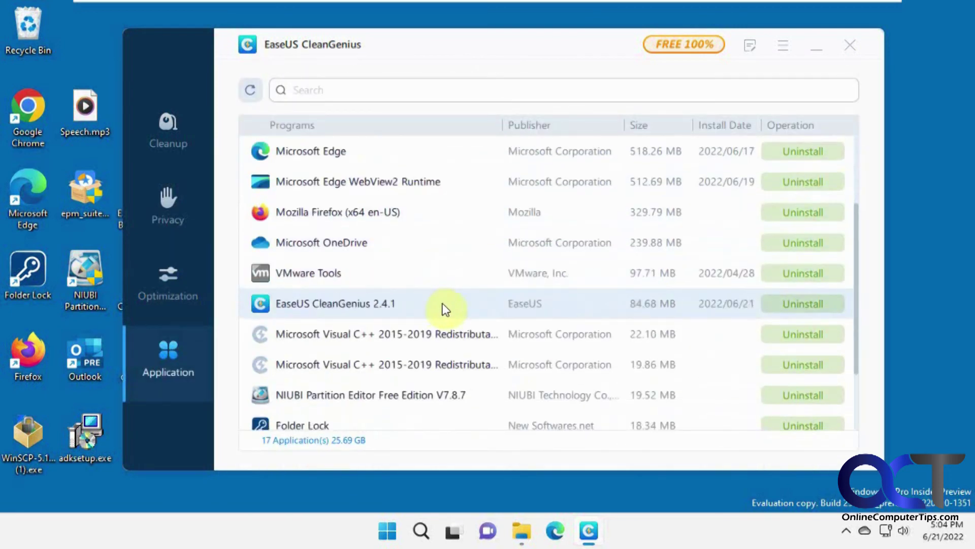
scroll(445, 315, "up", 7)
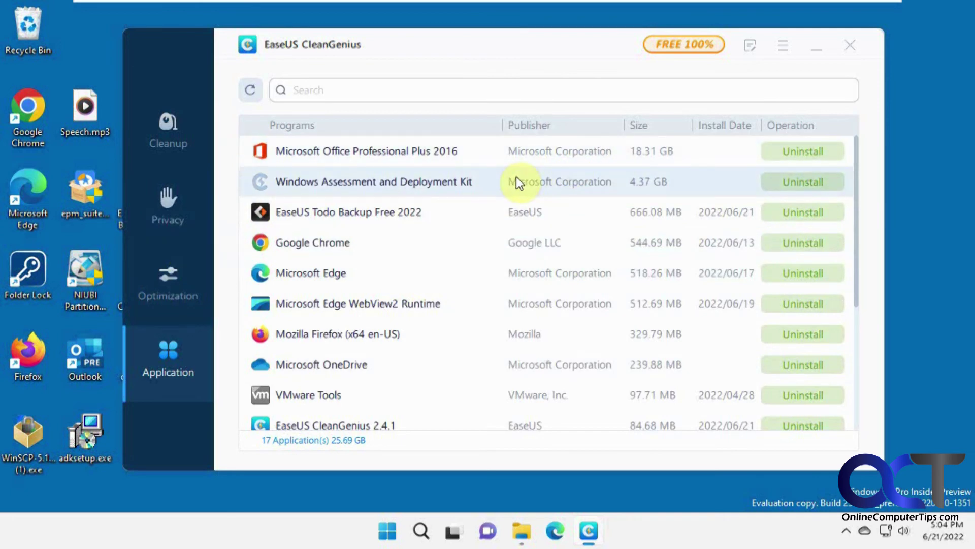
left_click(754, 46)
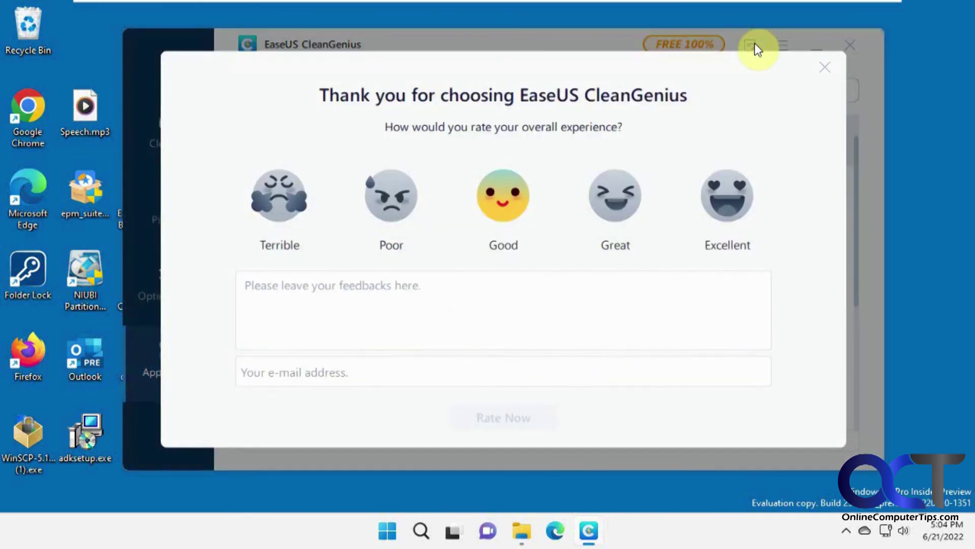
left_click(830, 69)
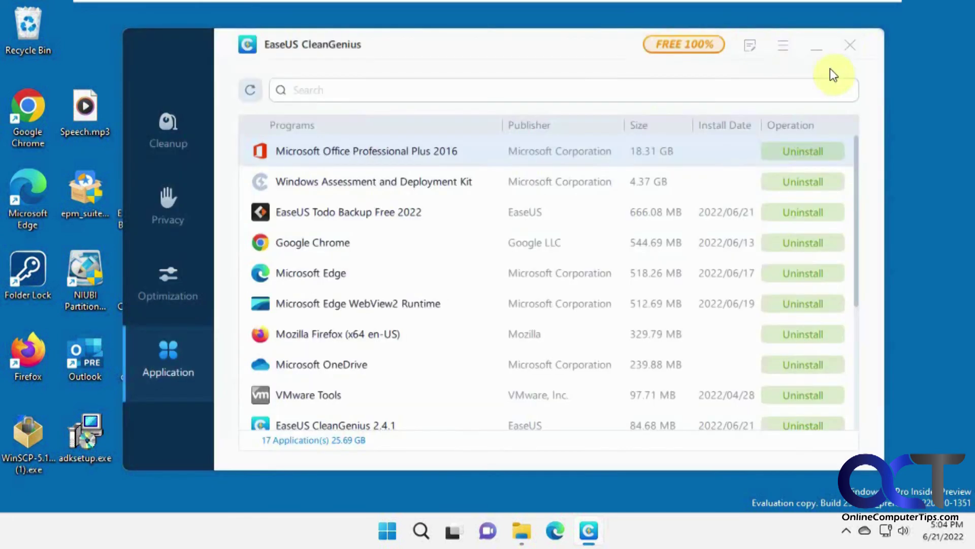
left_click(782, 47)
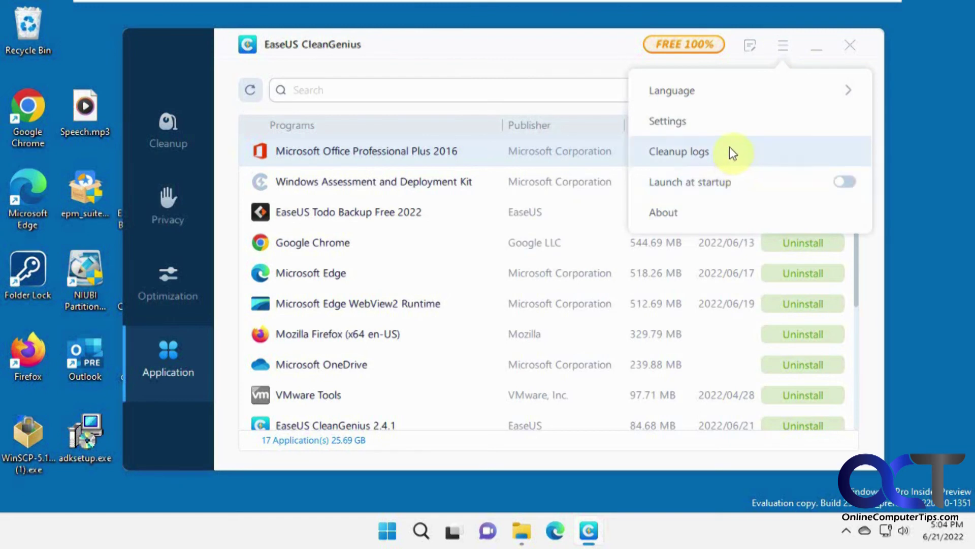
left_click(733, 127)
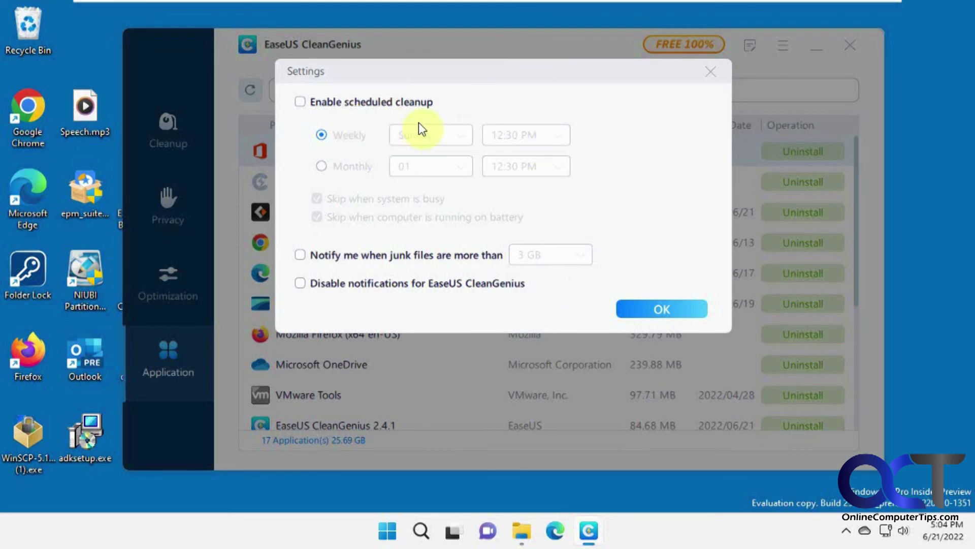
left_click(459, 262)
left_click(568, 259)
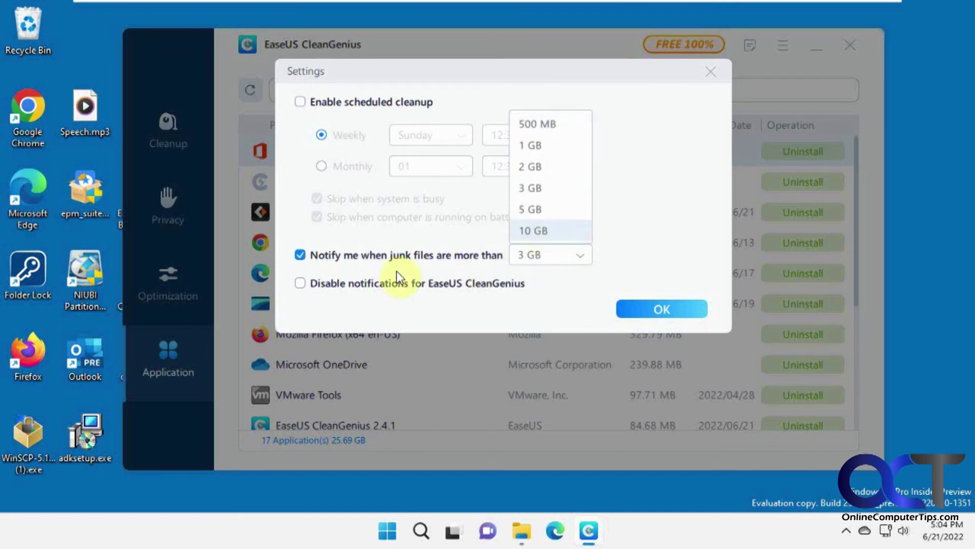
left_click(409, 254)
left_click(409, 254)
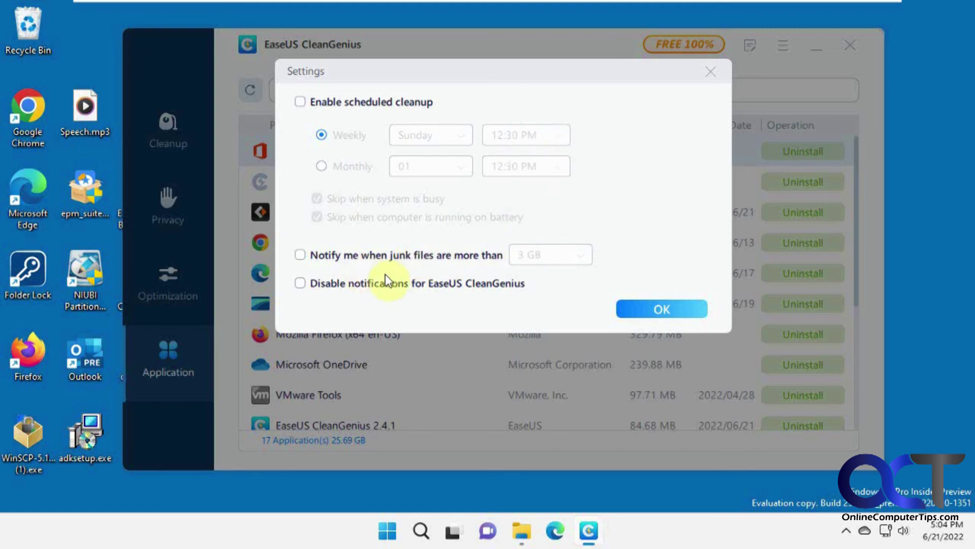
left_click(648, 307)
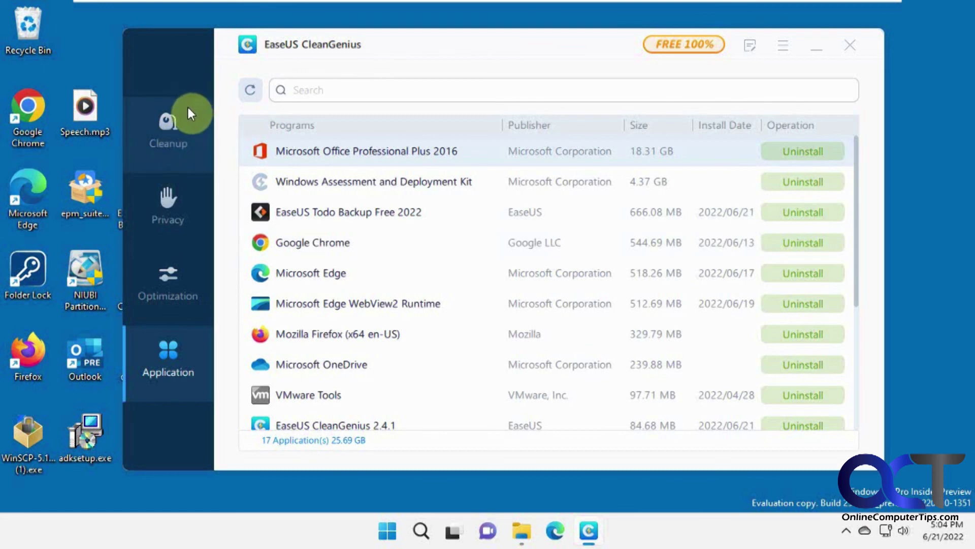
Return to the Cleanup page, showing 484.18MB of junk already removed, and start a scan.
left_click(175, 127)
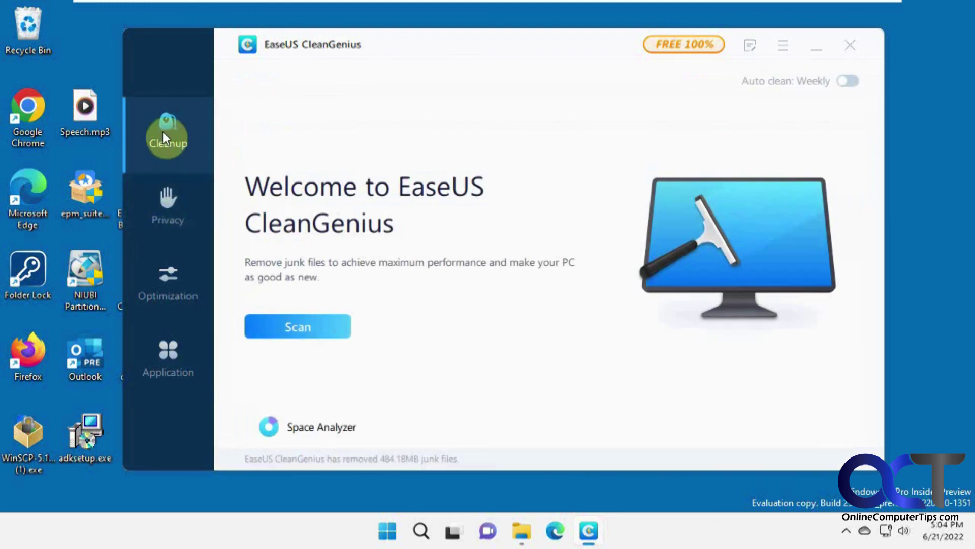
left_click(290, 329)
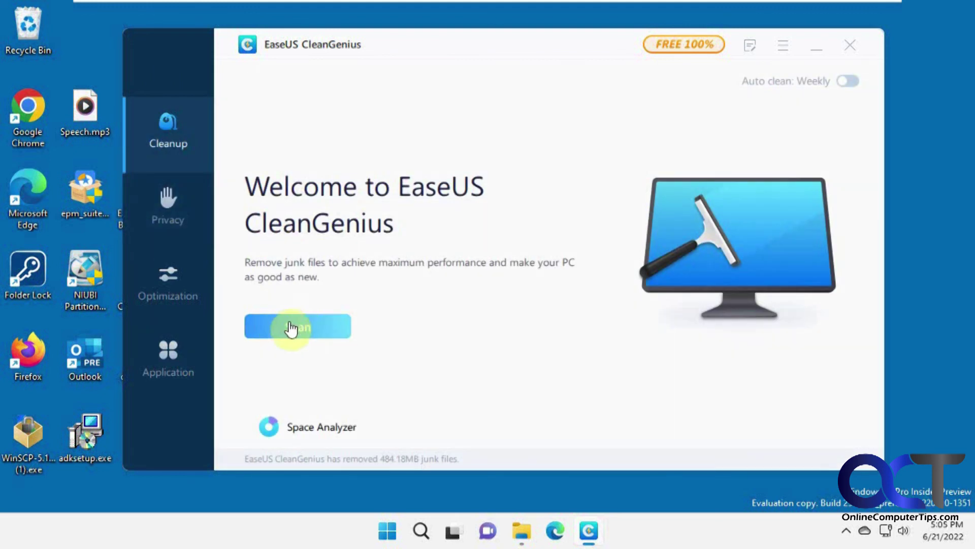